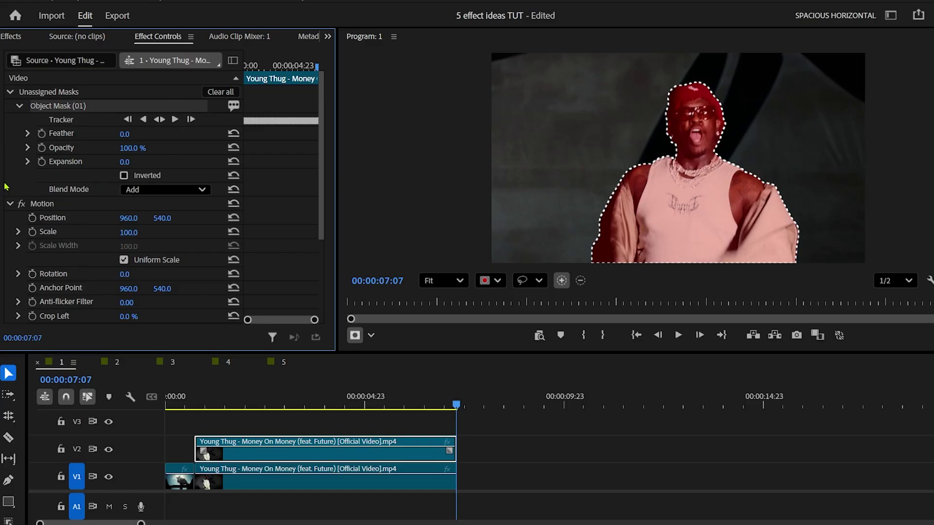
- Assign the tracked object mask to the V2 clip's Opacity and temporarily hide V1 to check the cutout
{"action": "left_click", "coordinate": [9, 204]}
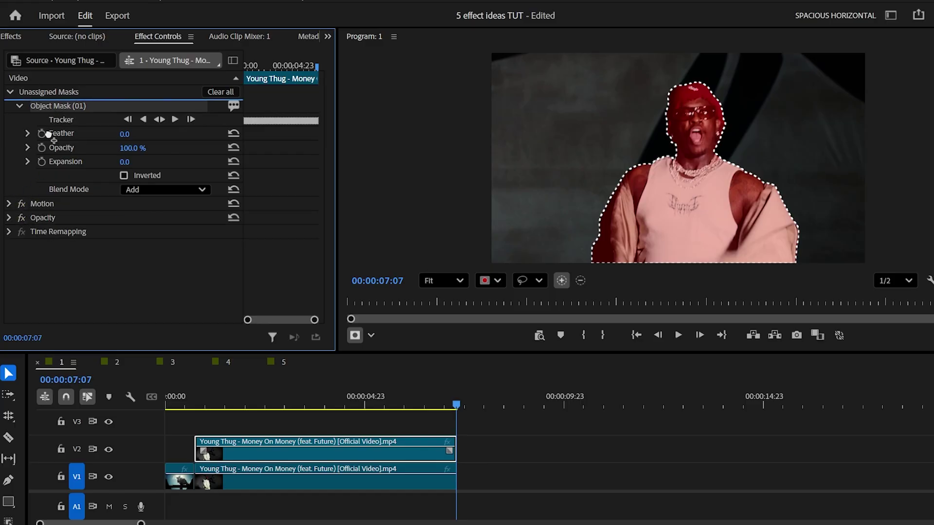
{"action": "left_click", "coordinate": [42, 217]}
{"action": "left_click", "coordinate": [108, 477]}
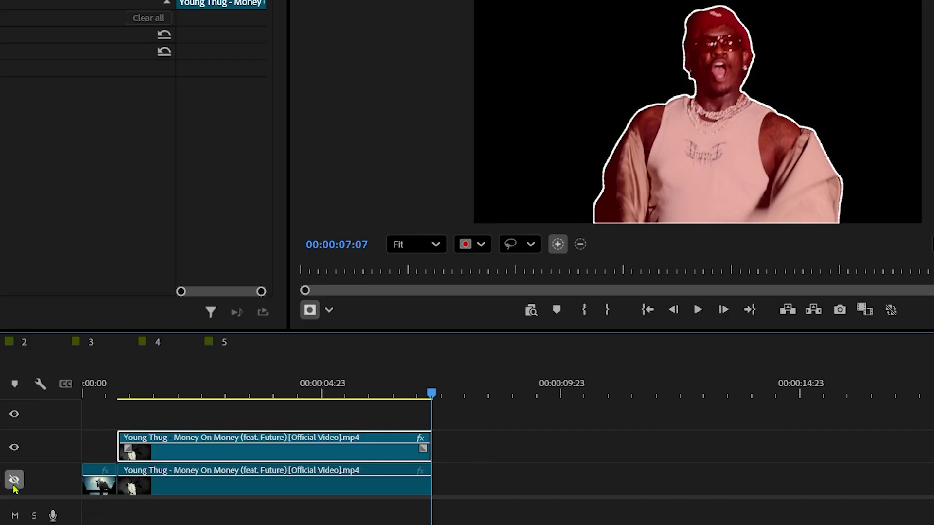
{"action": "left_click", "coordinate": [15, 484]}
- Nest the masked V2 clip under the default name and duplicate the nested sequence onto V3
{"action": "right_click", "coordinate": [160, 452]}
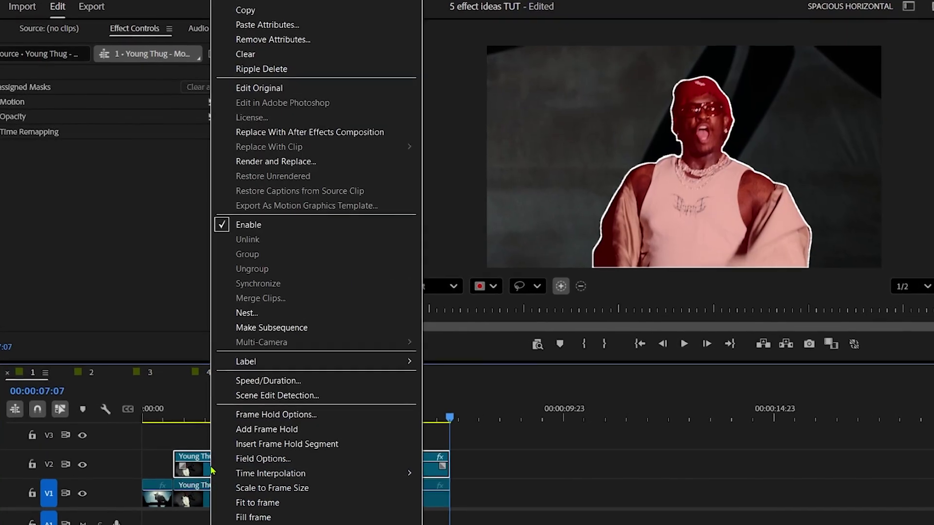
{"action": "left_click", "coordinate": [242, 313]}
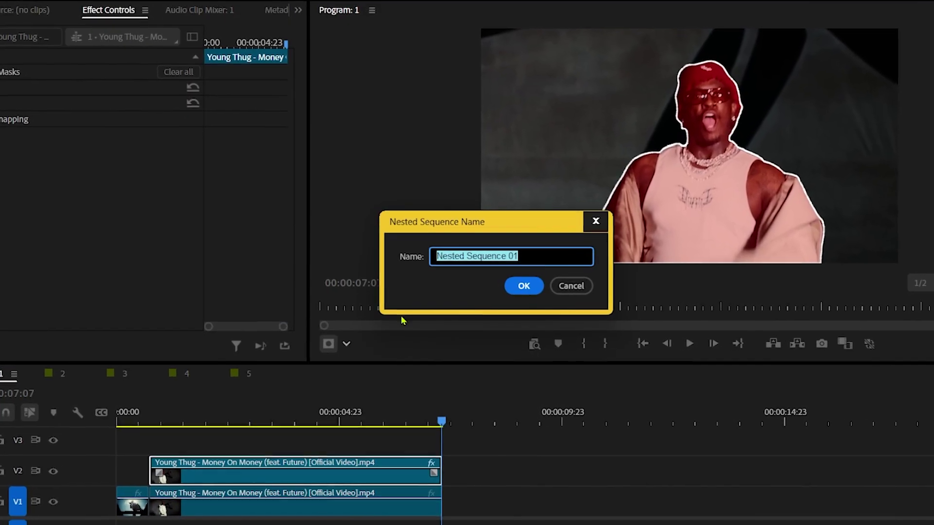
{"action": "left_click", "coordinate": [523, 290]}
{"action": "left_click_drag", "start_coordinate": [208, 463], "coordinate": [199, 454]}
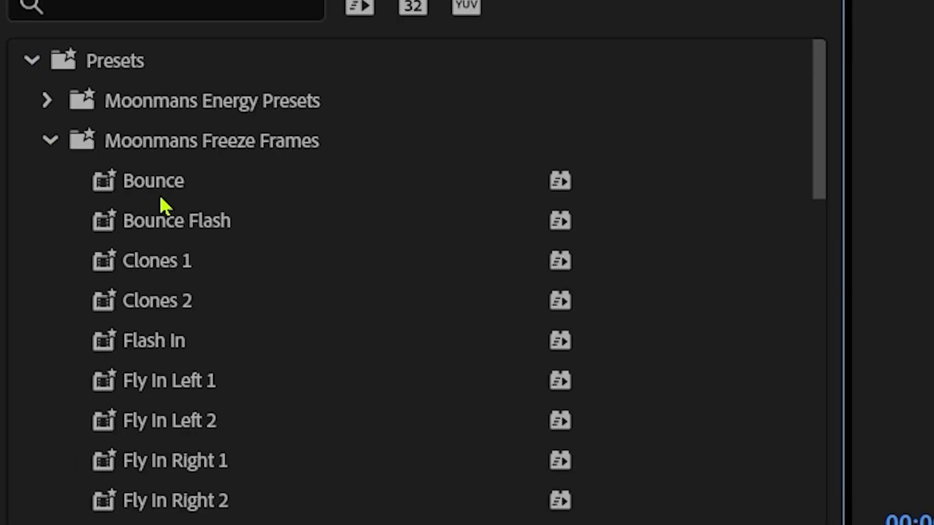
{"action": "scroll", "coordinate": [161, 204], "scroll_direction": "down", "scroll_amount": 10}
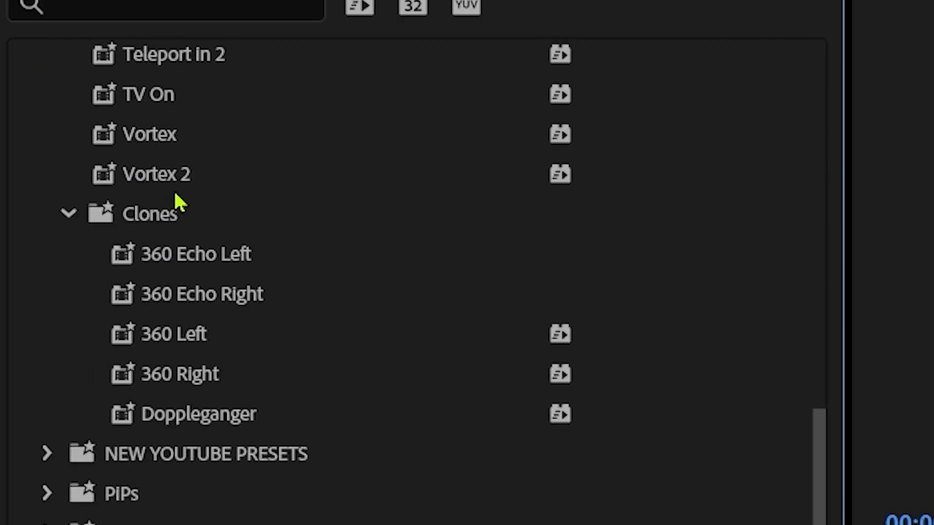
{"action": "mouse_move", "coordinate": [121, 214]}
{"action": "left_mouse_down"}
{"action": "mouse_move", "coordinate": [264, 358]}
{"action": "mouse_move", "coordinate": [235, 414]}
{"action": "left_mouse_up"}
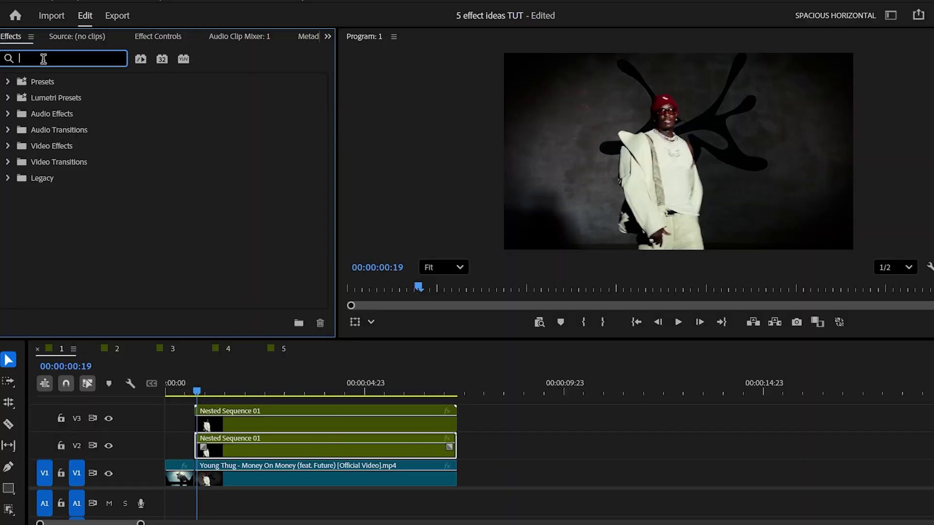
- Find the Offset video effect and apply it to the nested sequence on V2
{"action": "type", "text": "O"}
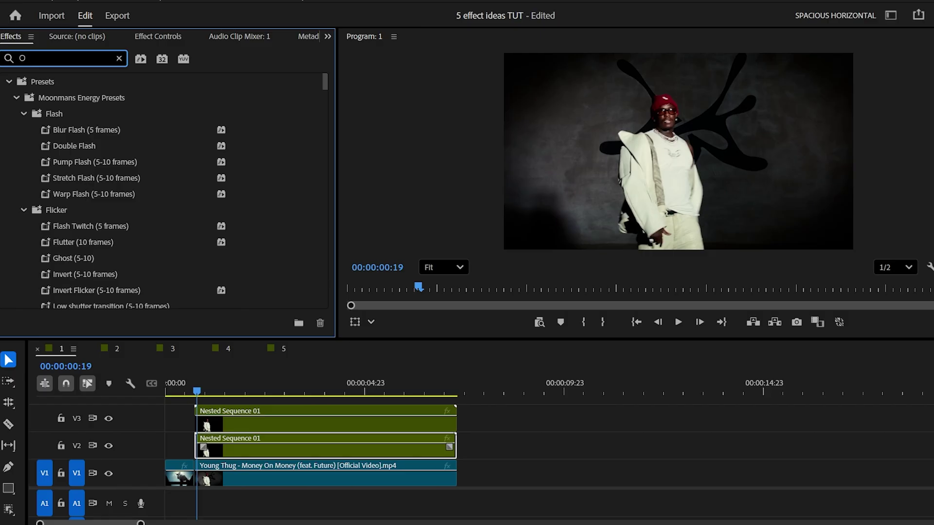
{"action": "type", "text": "ffset"}
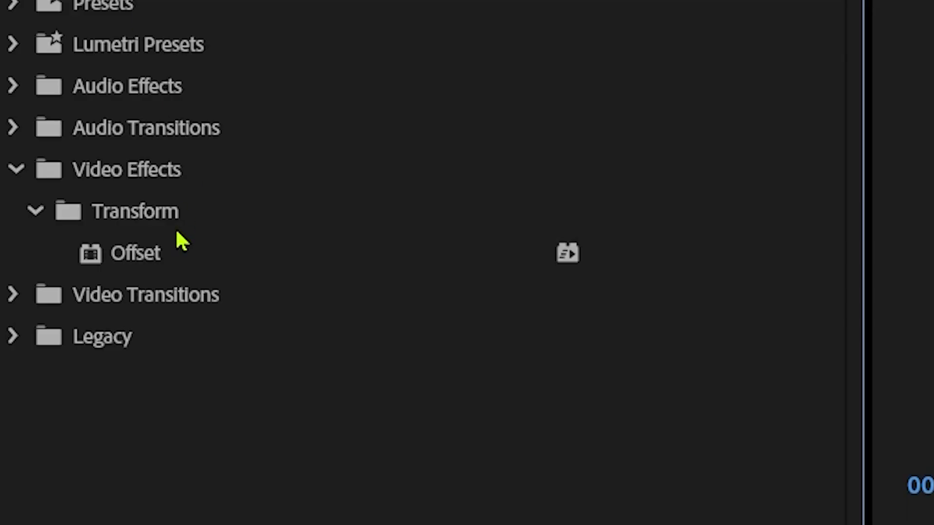
{"action": "left_click_drag", "start_coordinate": [181, 241], "coordinate": [312, 417]}
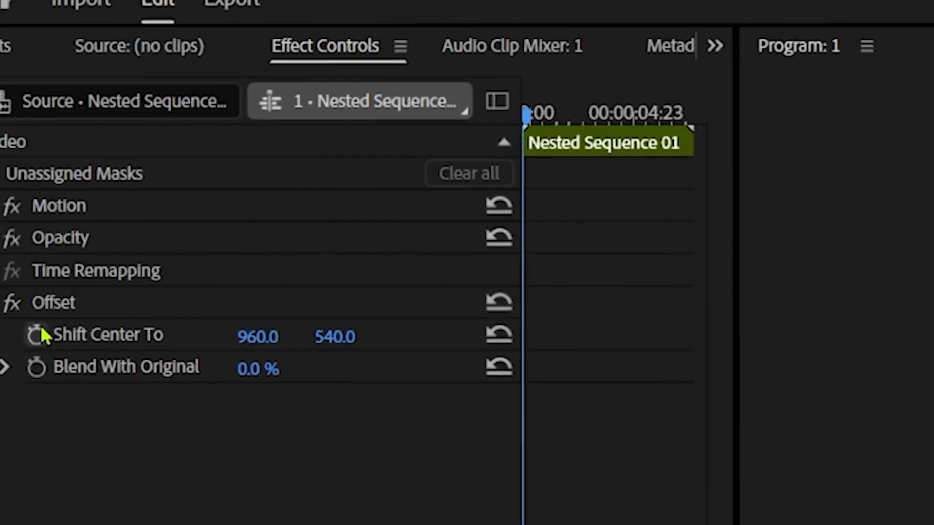
- Keyframe Offset's Shift Center To at the clip's start, then increase its horizontal value at 00:00:02:00 so the clone sweeps sideways several times
{"action": "left_click", "coordinate": [35, 336]}
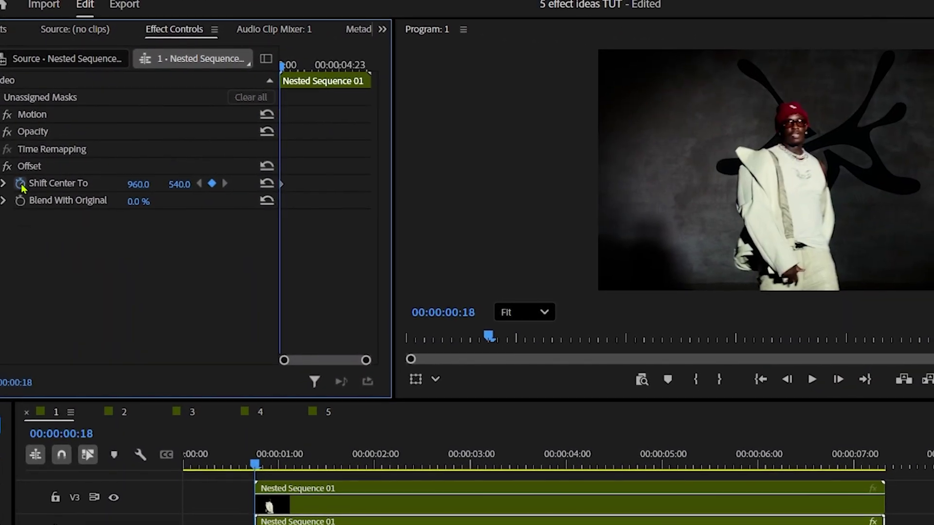
{"action": "key", "text": "shift+Right"}
{"action": "key", "text": "shift+Right"}
{"action": "key", "text": "shift+Right"}
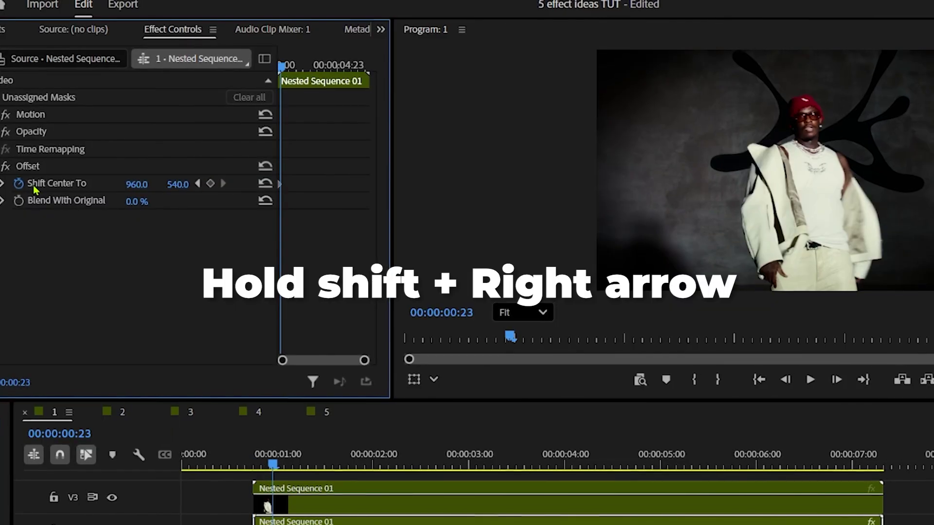
{"action": "key", "text": "shift+Right"}
{"action": "key", "text": "shift+Right"}
{"action": "key", "text": "shift+Right"}
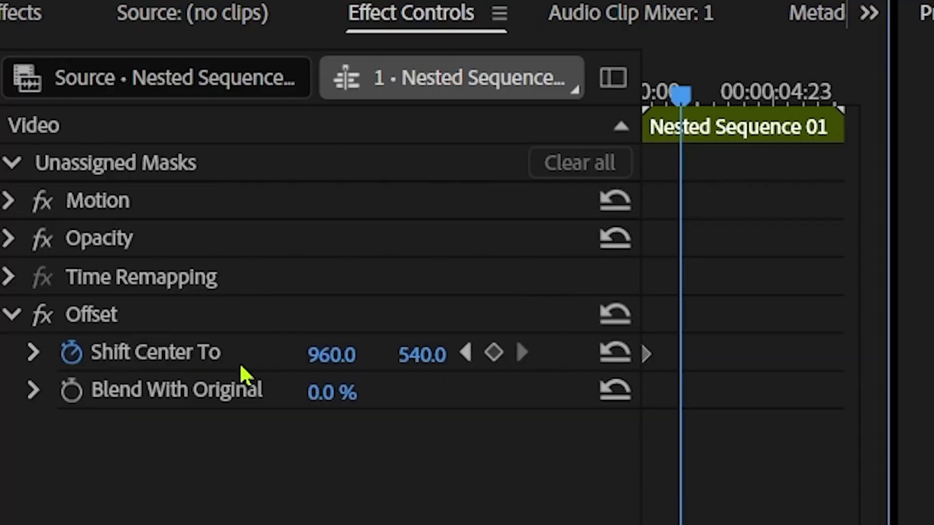
{"action": "left_click_drag", "start_coordinate": [308, 365], "coordinate": [438, 365]}
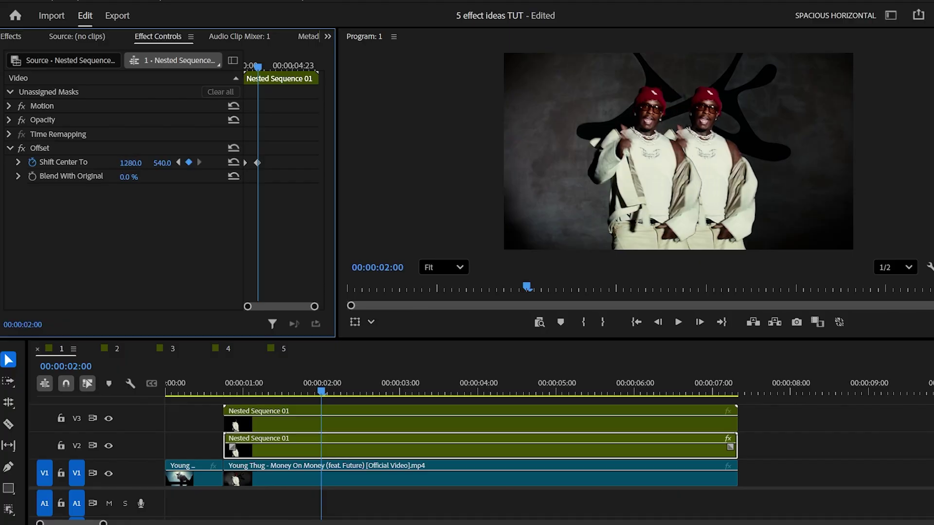
{"action": "left_click_drag", "start_coordinate": [131, 163], "coordinate": [306, 156]}
{"action": "key", "text": "Left"}
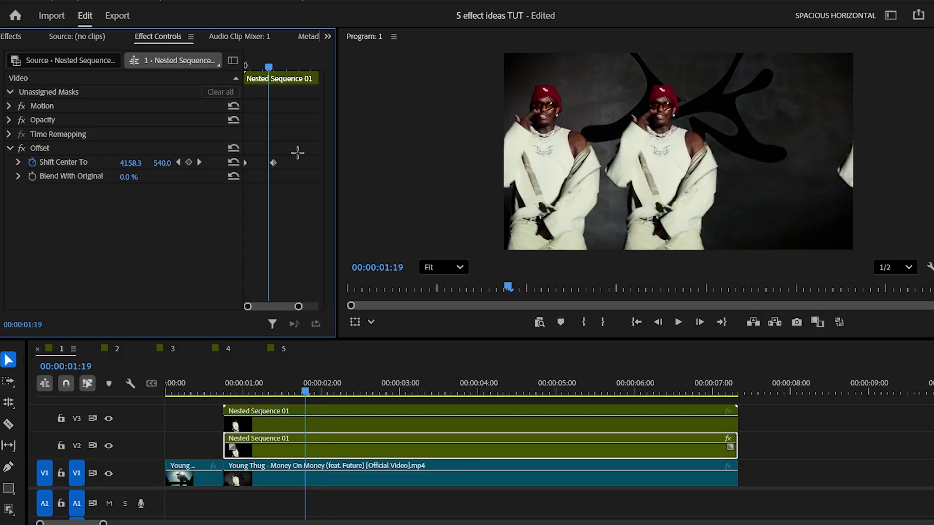
- Set both Shift Center To keyframes to Bezier temporal interpolation
{"action": "right_click", "coordinate": [273, 162]}
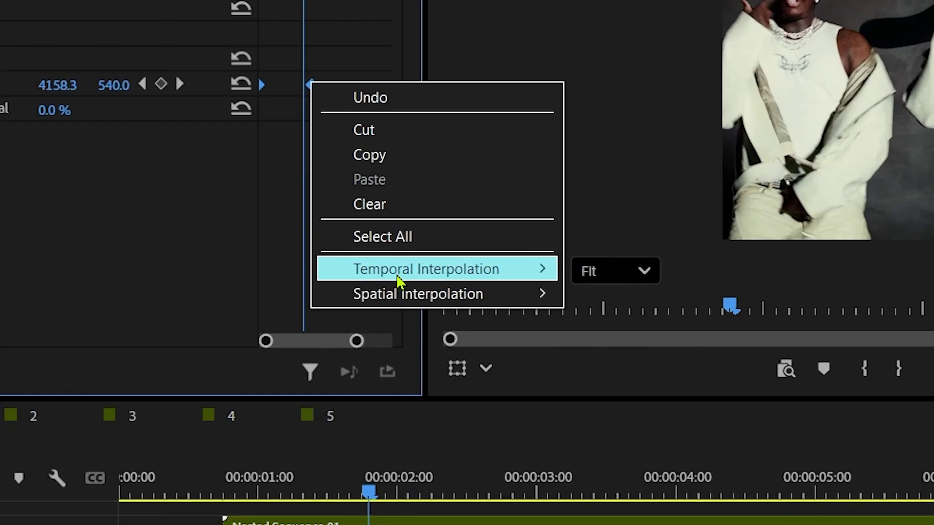
{"action": "mouse_move", "coordinate": [398, 281]}
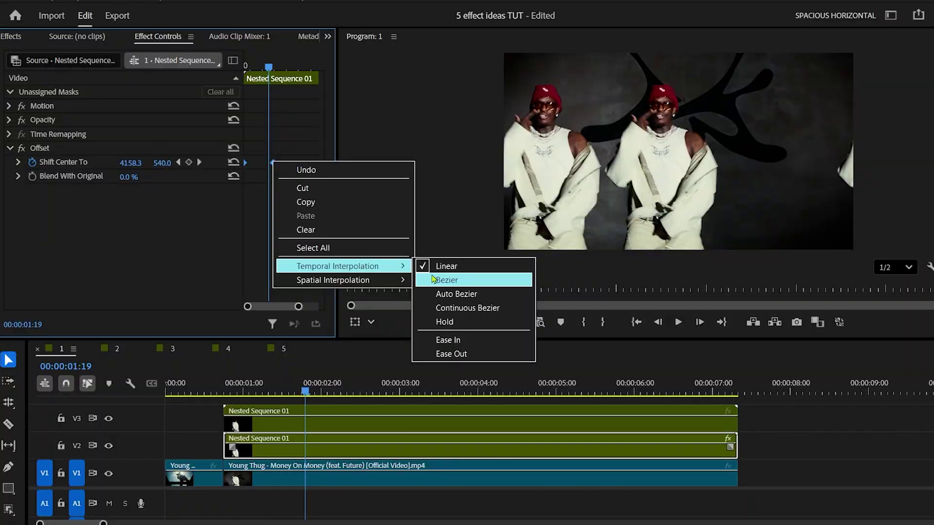
{"action": "left_click", "coordinate": [439, 281]}
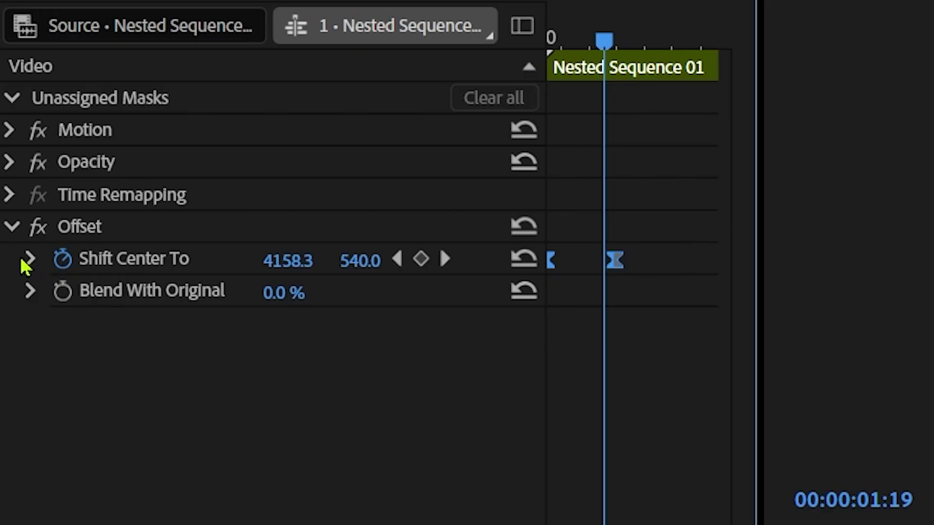
- Reshape the Shift Center To velocity curve for a fast start and a long ease into the last keyframe
{"action": "left_click", "coordinate": [28, 260]}
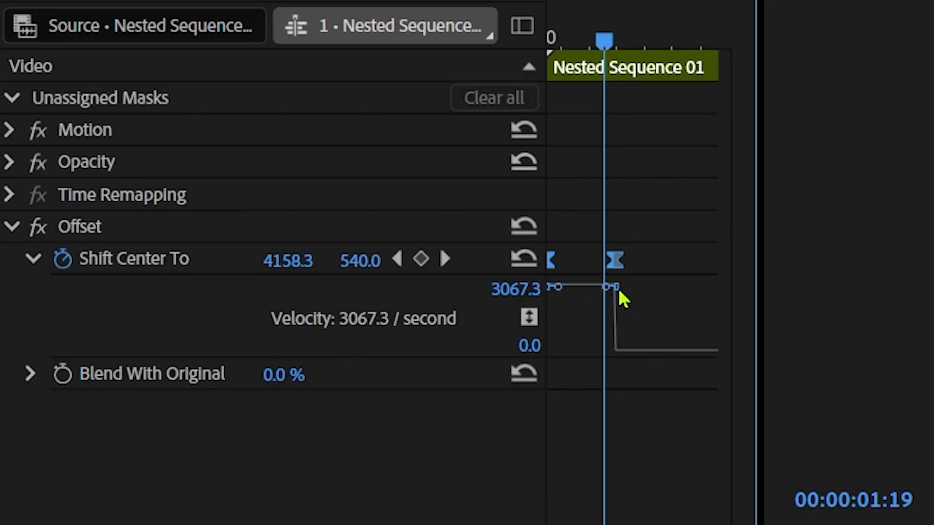
{"action": "mouse_move", "coordinate": [610, 290]}
{"action": "left_mouse_down"}
{"action": "mouse_move", "coordinate": [610, 316]}
{"action": "mouse_move", "coordinate": [590, 353]}
{"action": "left_mouse_up"}
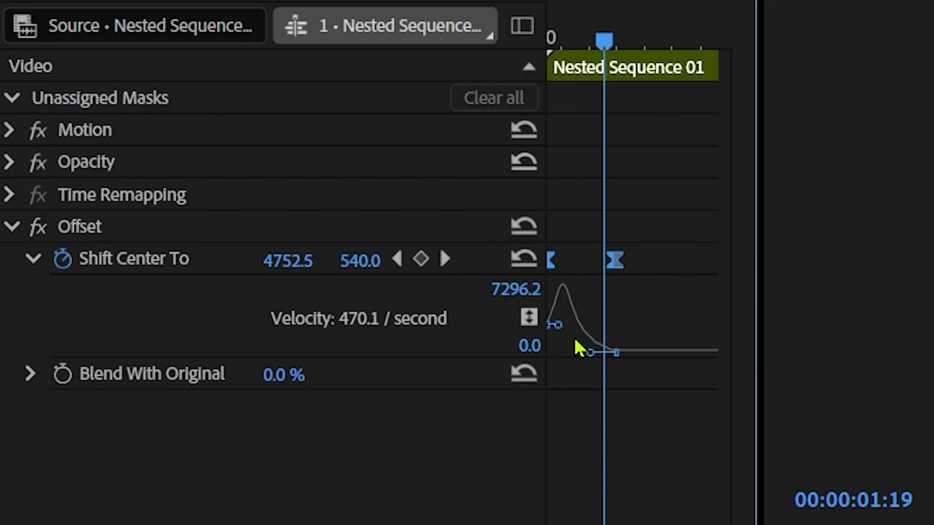
{"action": "left_click_drag", "start_coordinate": [557, 324], "coordinate": [530, 288]}
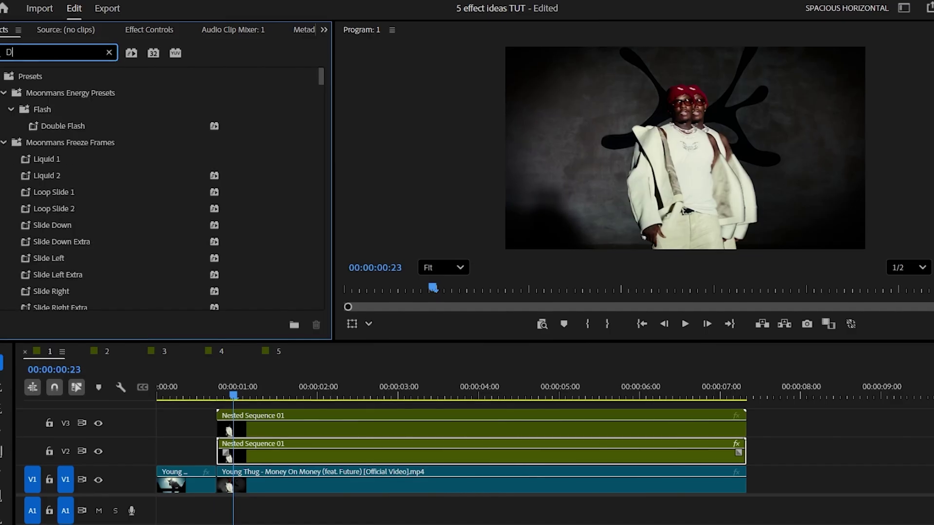
- Search the effects for "DIRE" and apply Directional Blur (Legacy) to the nested sequence on V2
{"action": "type", "text": "IRE"}
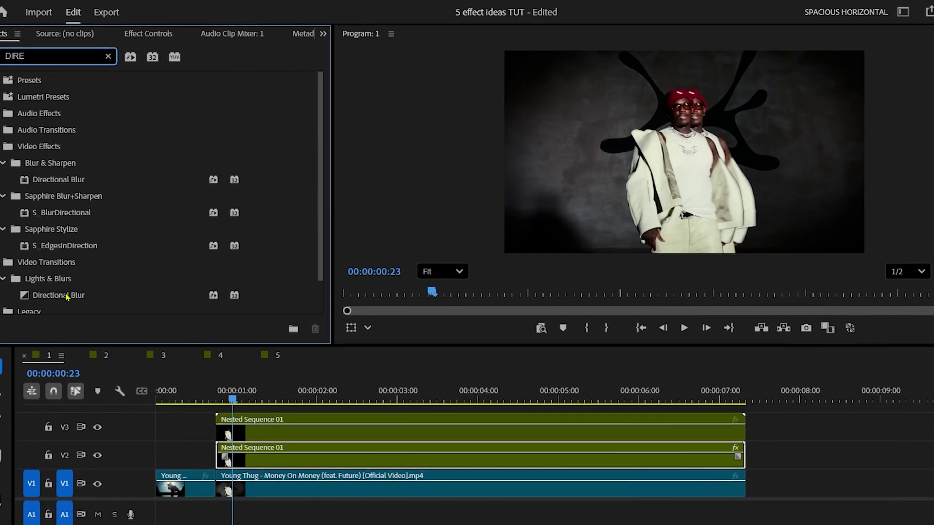
{"action": "scroll", "coordinate": [66, 298], "scroll_direction": "down", "scroll_amount": 2}
{"action": "left_click_drag", "start_coordinate": [68, 256], "coordinate": [122, 277]}
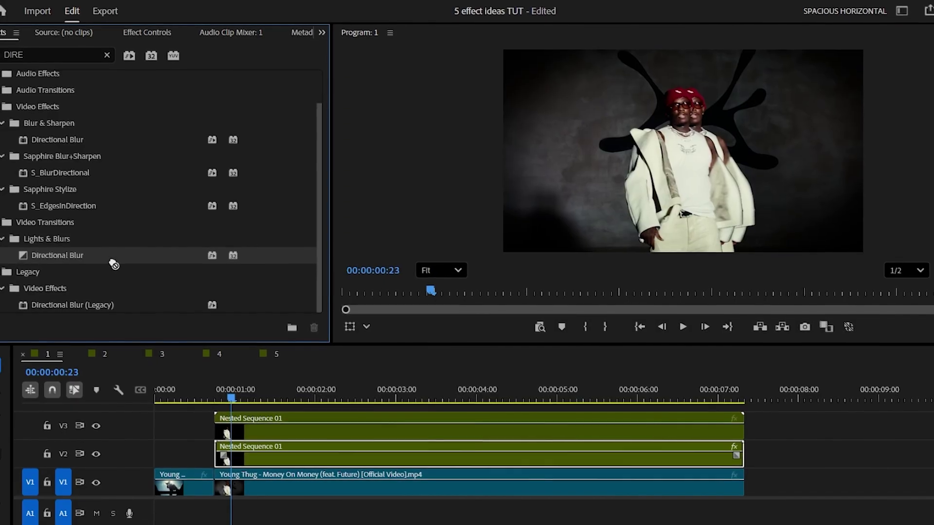
{"action": "left_click_drag", "start_coordinate": [72, 305], "coordinate": [438, 455]}
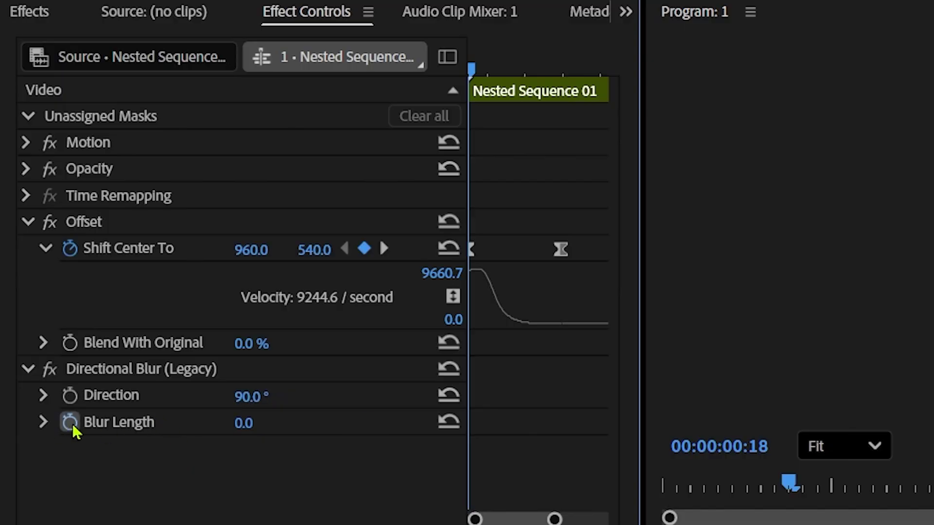
- Keyframe Blur Length at 0 at the clip's start and 40 at 00:00:01:05, and open it for editing near the last Offset keyframe
{"action": "left_click_drag", "start_coordinate": [471, 71], "coordinate": [502, 77]}
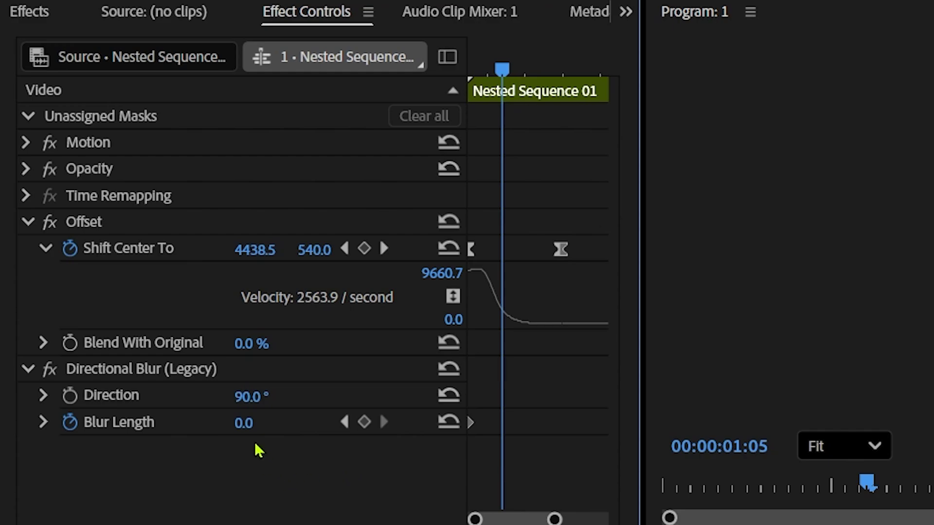
{"action": "left_click", "coordinate": [248, 421]}
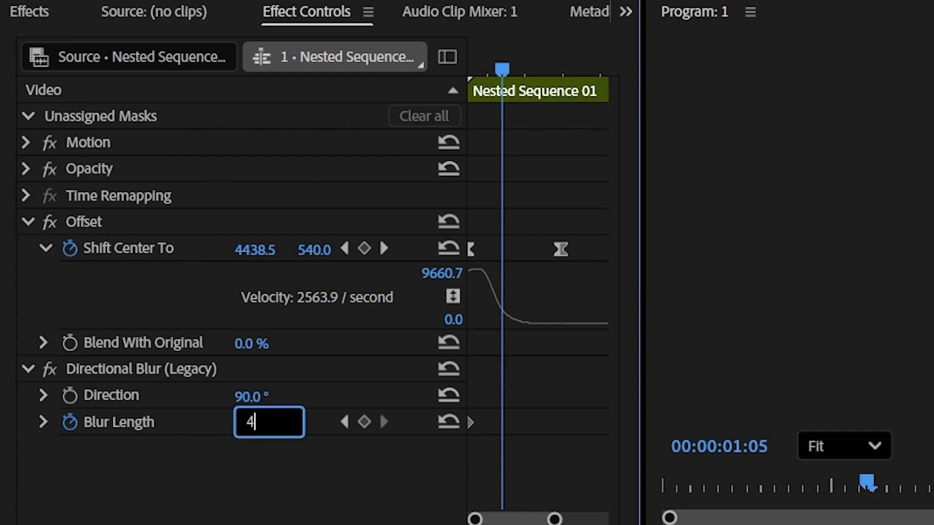
{"action": "type", "text": "40"}
{"action": "key", "text": "Return"}
{"action": "left_click_drag", "start_coordinate": [510, 90], "coordinate": [567, 94]}
{"action": "left_click", "coordinate": [249, 422]}
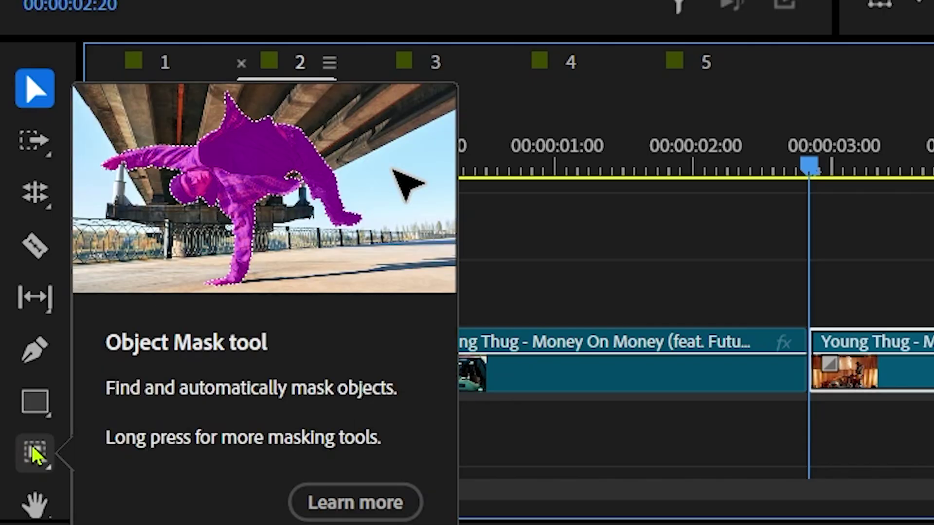
- Mask the car and the standing man in sequence 2's second clip with the Object Mask tool and track the mask forward
{"action": "left_click", "coordinate": [34, 452]}
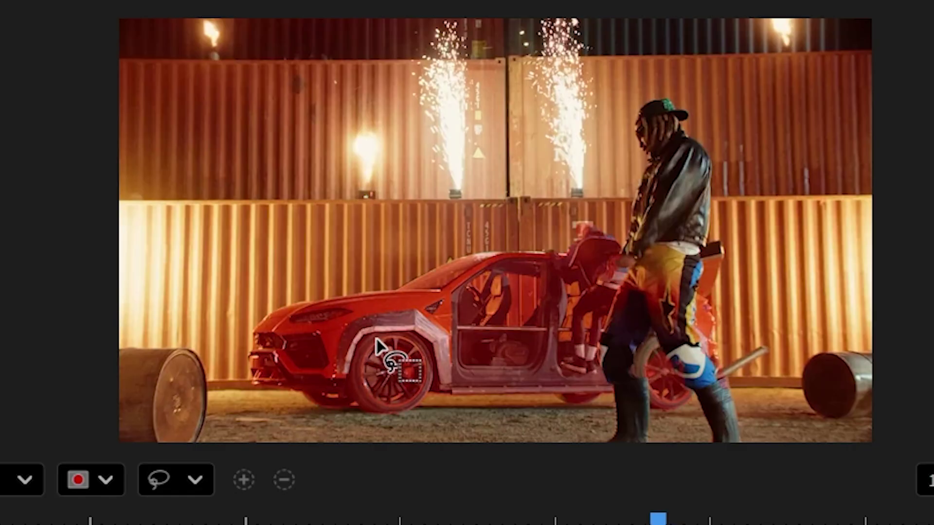
{"action": "left_click", "coordinate": [378, 346]}
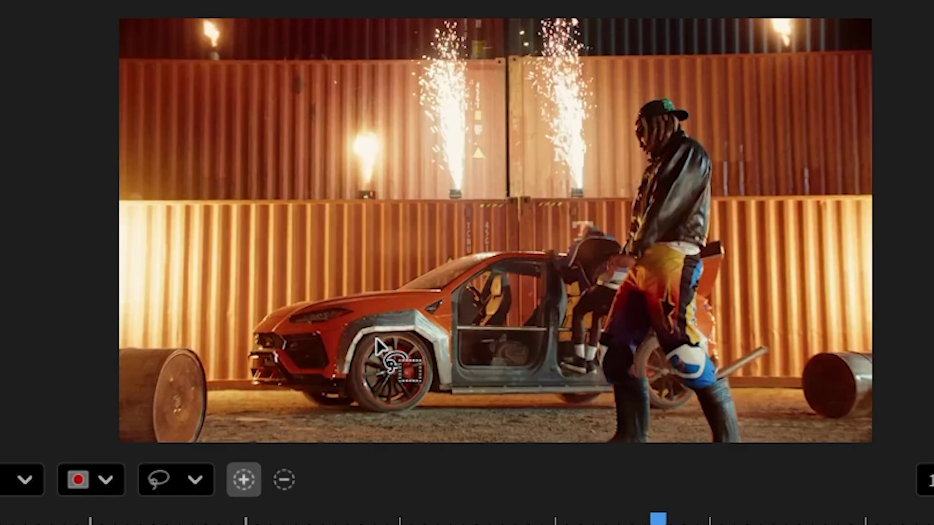
{"action": "left_click", "coordinate": [698, 213]}
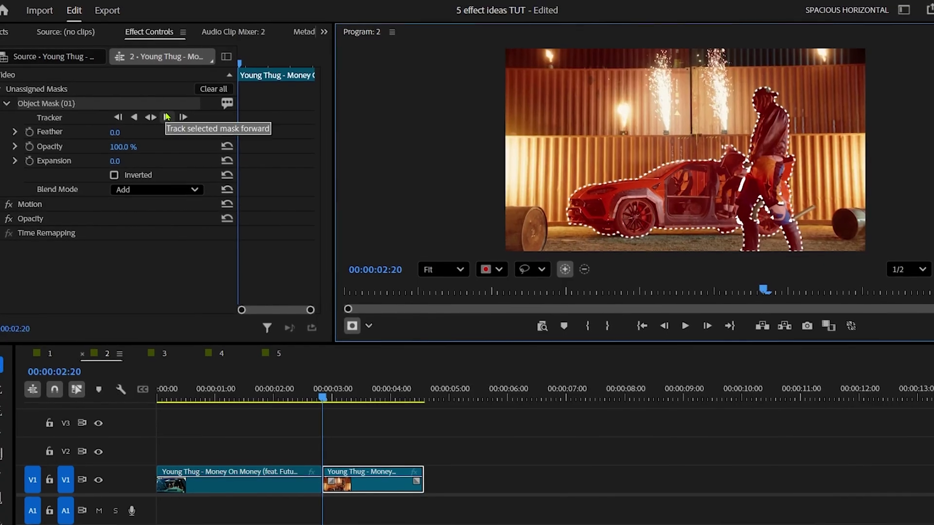
{"action": "left_click", "coordinate": [166, 117]}
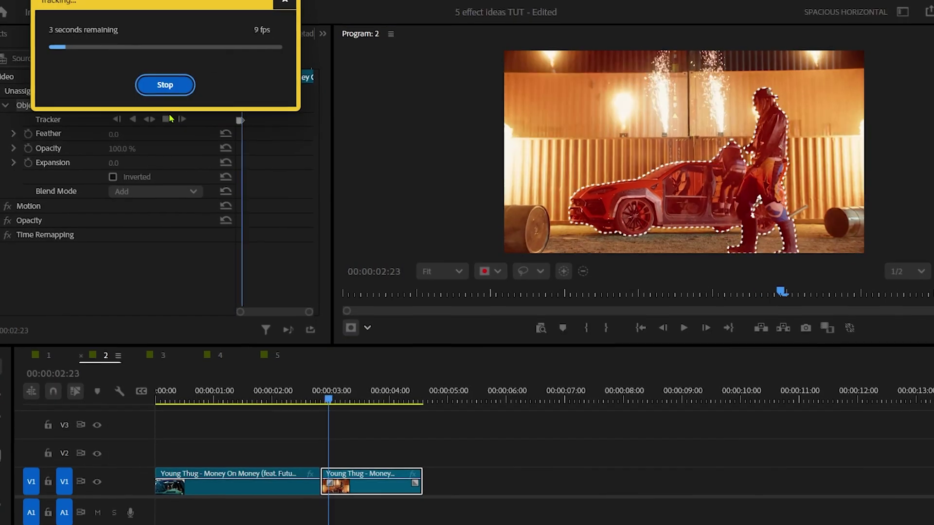
- Assign the tracked mask to the second clip's Opacity and duplicate the clip onto V2
{"action": "left_click_drag", "start_coordinate": [43, 105], "coordinate": [29, 220]}
{"action": "left_click_drag", "start_coordinate": [357, 484], "coordinate": [358, 462]}
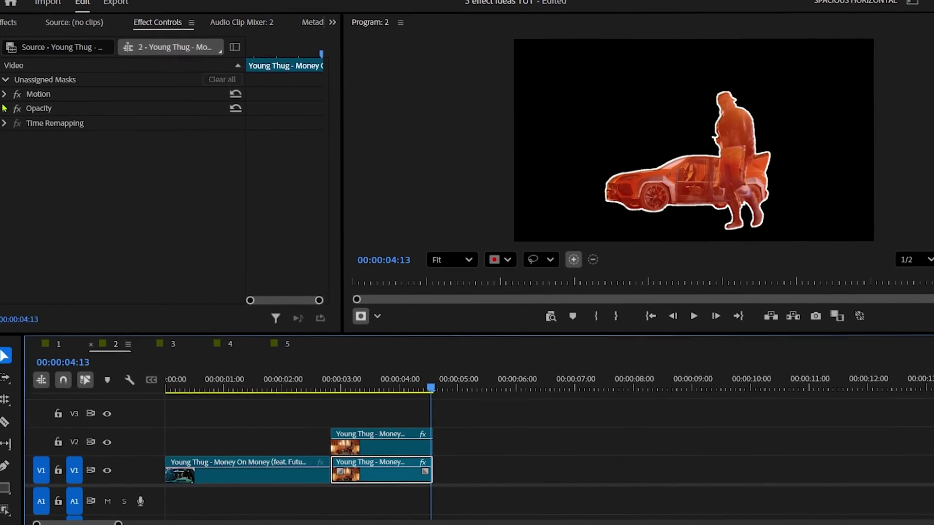
- Remove the mask from the V1 clip's Opacity and nest the masked V2 copy under the default name
{"action": "left_click", "coordinate": [3, 111]}
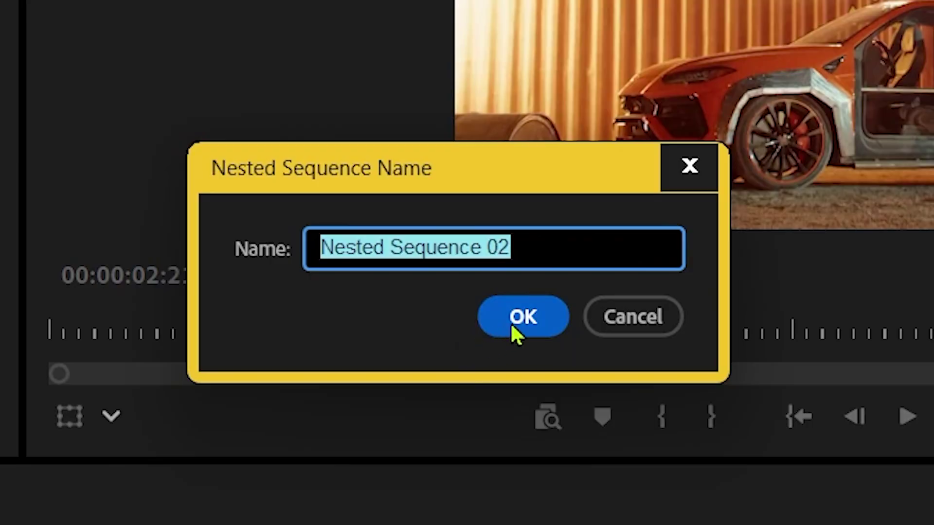
{"action": "left_click", "coordinate": [541, 277]}
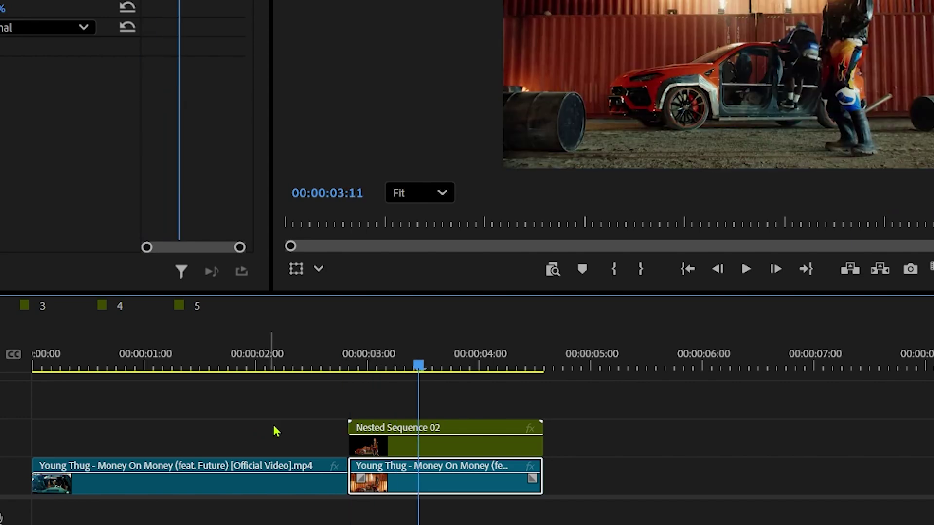
- Trim the start of the V1 clip beneath the nested sequence to the playhead at 00:00:03:11
{"action": "left_click_drag", "start_coordinate": [356, 491], "coordinate": [426, 492]}
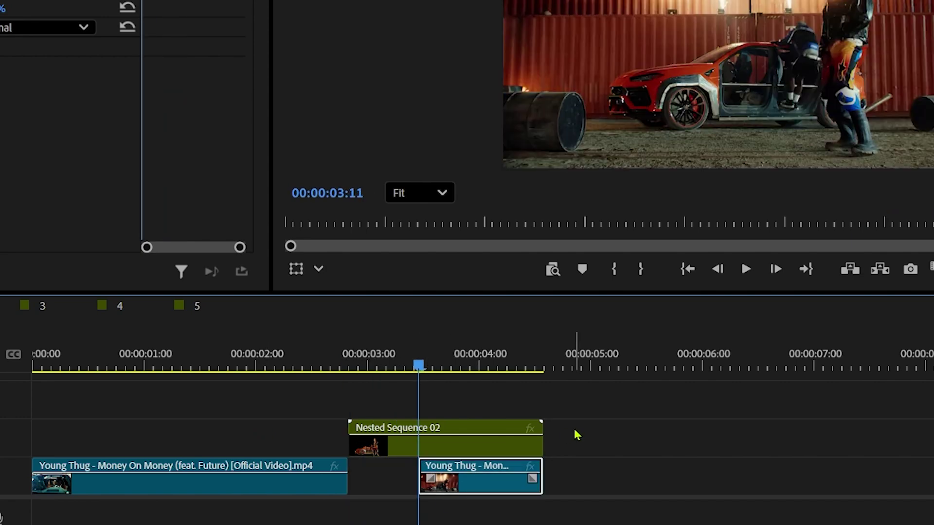
- Shift the nested clip and its V1 clip earlier to close the V1 gap, and split the nested clip at that cut
{"action": "left_click_drag", "start_coordinate": [576, 434], "coordinate": [476, 486]}
{"action": "left_click_drag", "start_coordinate": [432, 459], "coordinate": [362, 457]}
{"action": "left_click", "coordinate": [349, 437]}
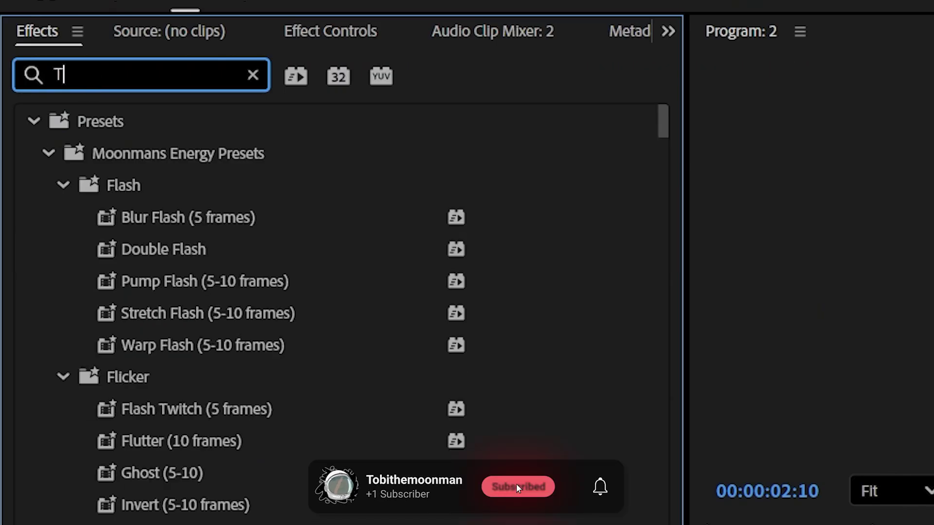
- Find the Transform effect and apply it to the short nested segment that overlaps the end of the first clip
{"action": "type", "text": "RAN"}
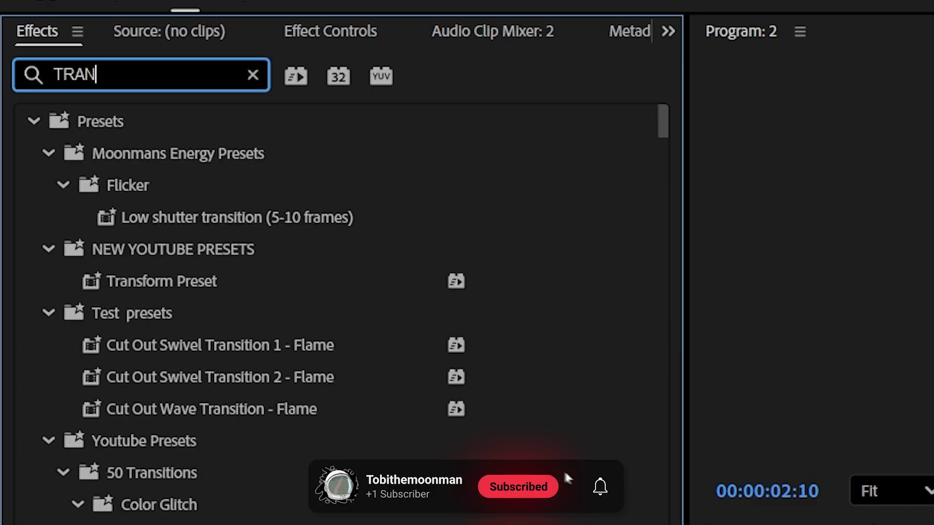
{"action": "type", "text": "SFORM"}
{"action": "left_click_drag", "start_coordinate": [666, 471], "coordinate": [626, 188]}
{"action": "scroll", "coordinate": [651, 234], "scroll_direction": "down", "scroll_amount": 2}
{"action": "left_click_drag", "start_coordinate": [662, 229], "coordinate": [660, 335]}
{"action": "left_click_drag", "start_coordinate": [139, 473], "coordinate": [730, 496]}
- Turn off the Transform effect's use of the composition's shutter angle and set Shutter Angle to 250
{"action": "left_click", "coordinate": [330, 31]}
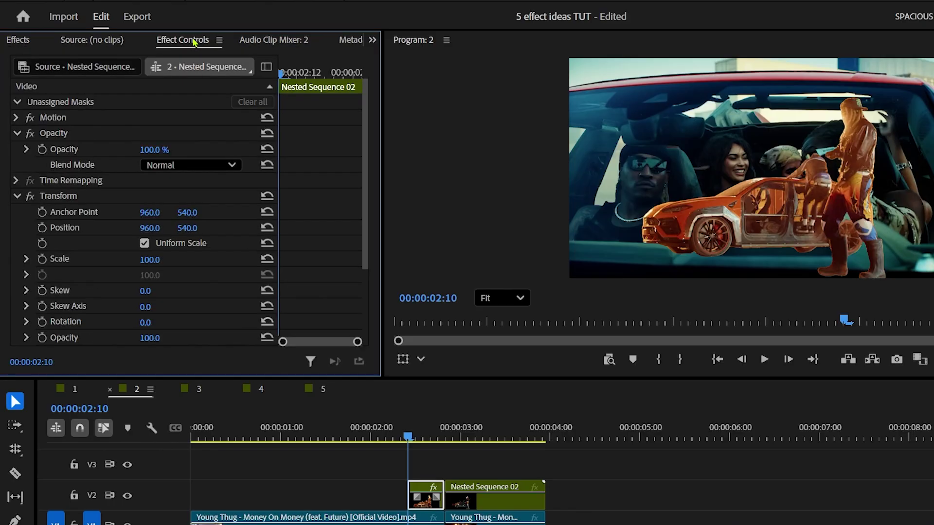
{"action": "scroll", "coordinate": [250, 268], "scroll_direction": "down", "scroll_amount": 3}
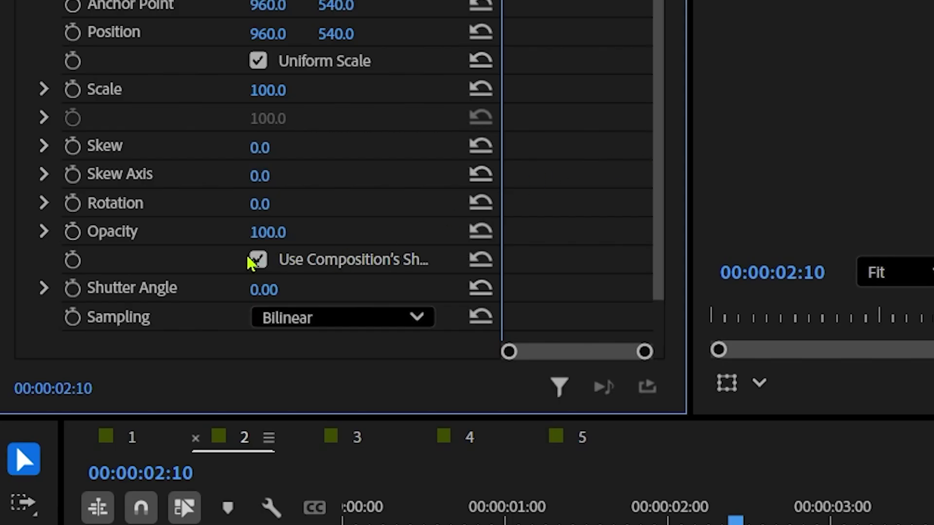
{"action": "left_click", "coordinate": [264, 289]}
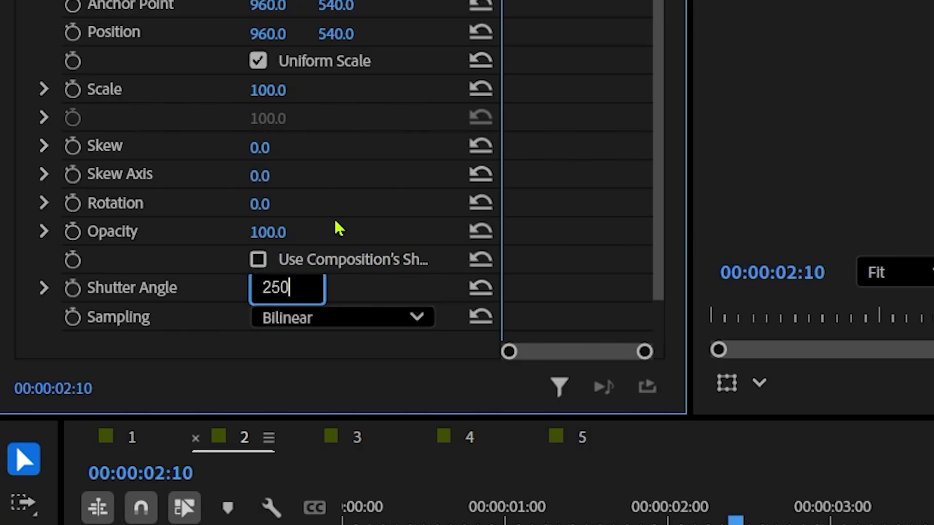
{"action": "type", "text": "250"}
- Keyframe the Transform Scale at 10 at 00:00:02:10 and 100 at 00:00:02:12
{"action": "left_click", "coordinate": [72, 89]}
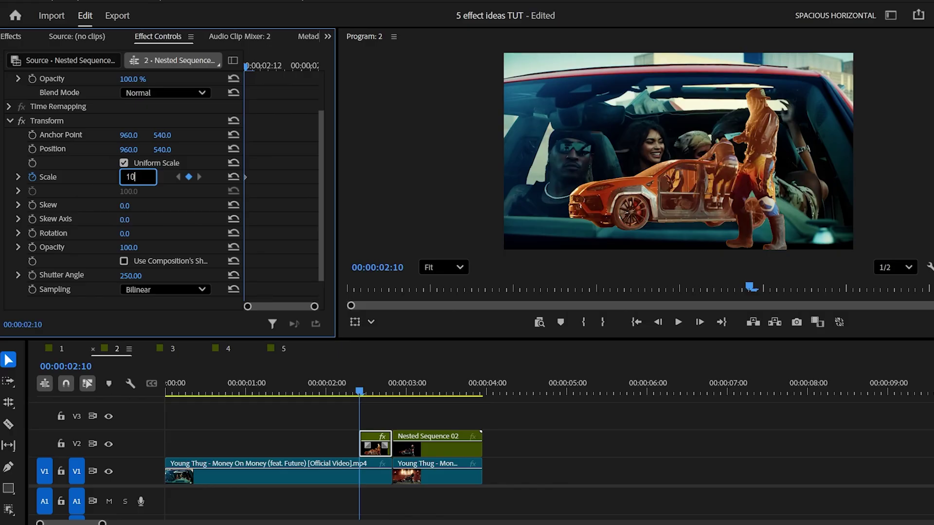
{"action": "key", "text": "Return"}
{"action": "key", "text": "Right"}
{"action": "key", "text": "Right"}
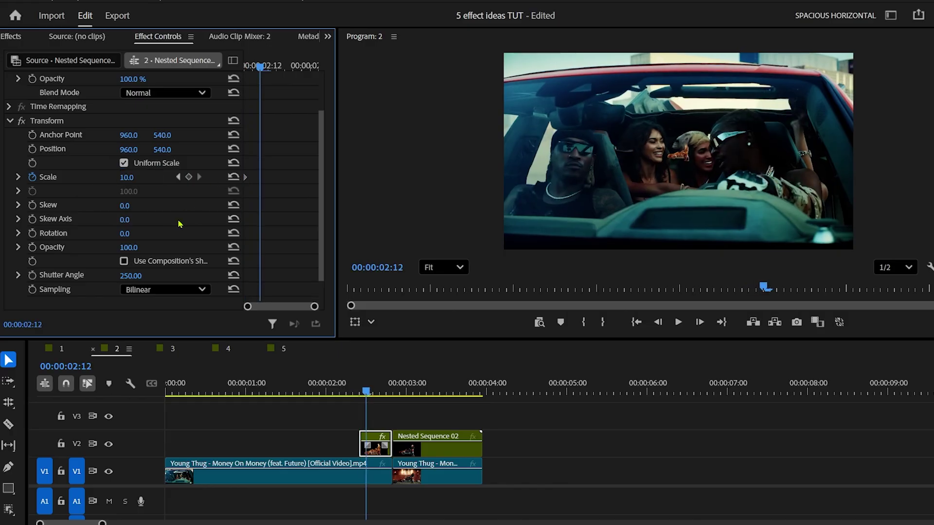
{"action": "type", "text": "10"}
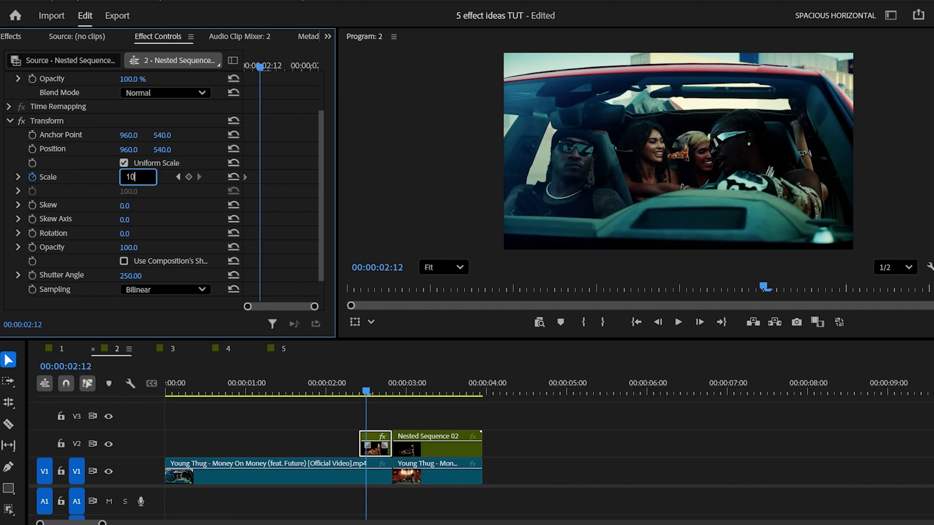
{"action": "type", "text": "0"}
{"action": "key", "text": "Return"}
- Add Transform Scale keyframes with 125 at 00:00:02:15, then alternating values at 00:00:02:16, 00:00:02:17 and 00:00:02:19
{"action": "key", "text": "Right"}
{"action": "key", "text": "Right"}
{"action": "key", "text": "Right"}
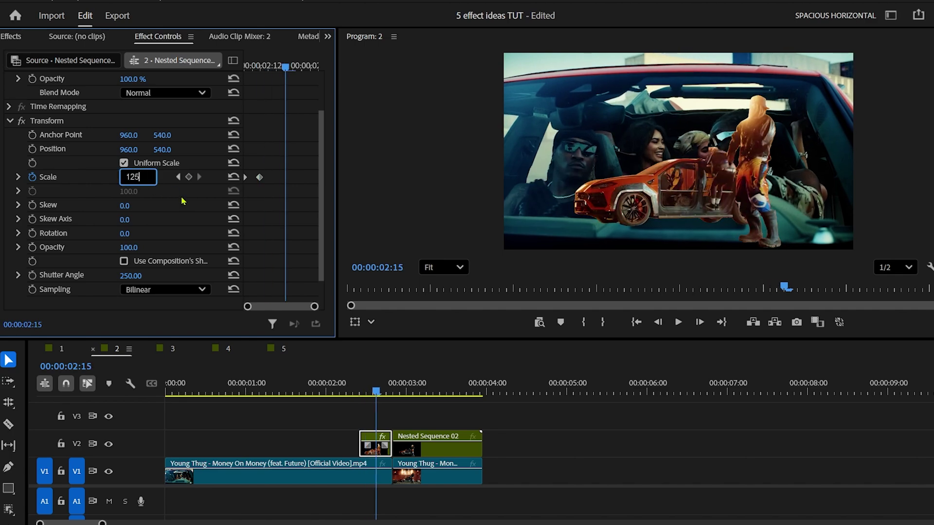
{"action": "key", "text": "Return"}
{"action": "key", "text": "Right"}
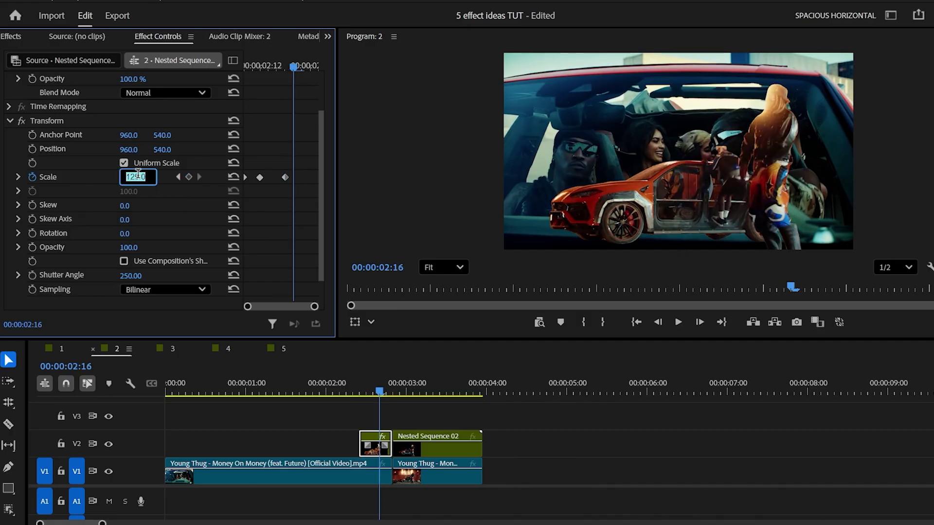
{"action": "key", "text": "Return"}
{"action": "key", "text": "Right"}
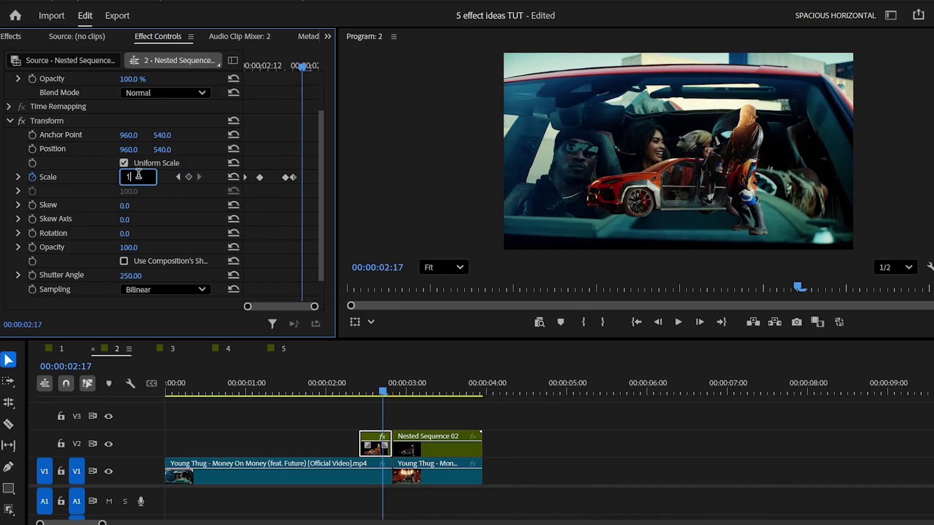
{"action": "key", "text": "Return"}
{"action": "key", "text": "Right"}
{"action": "key", "text": "Right"}
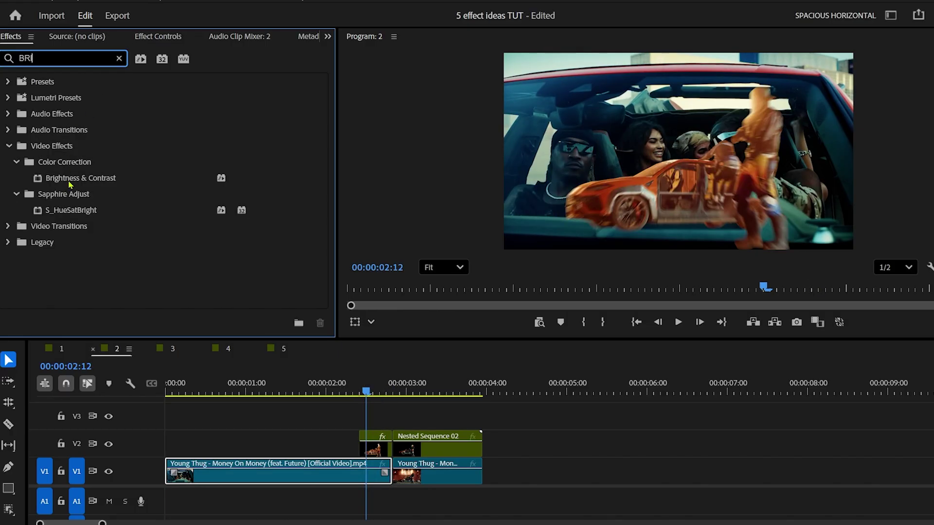
- Apply the Brightness & Contrast effect to the short nested segment on V2 and show its settings
{"action": "left_click_drag", "start_coordinate": [70, 184], "coordinate": [119, 221]}
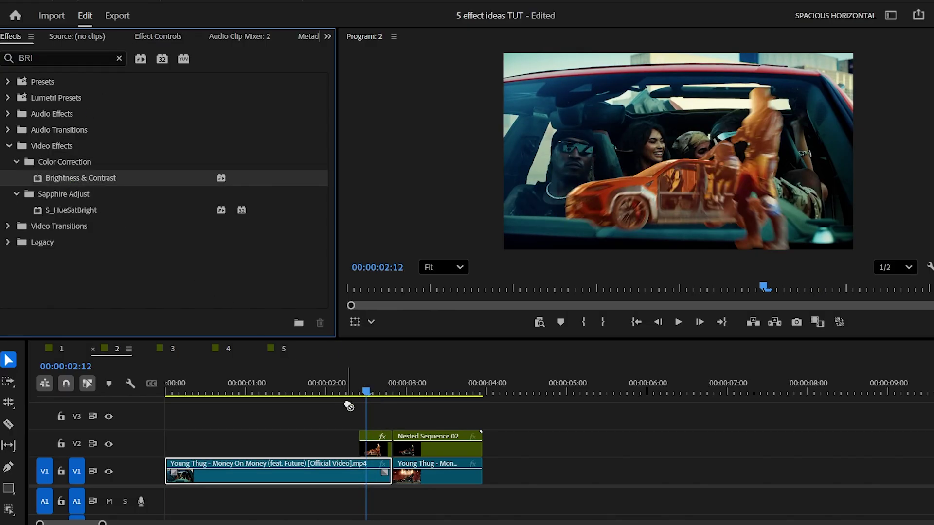
{"action": "left_click_drag", "start_coordinate": [369, 444], "coordinate": [371, 445]}
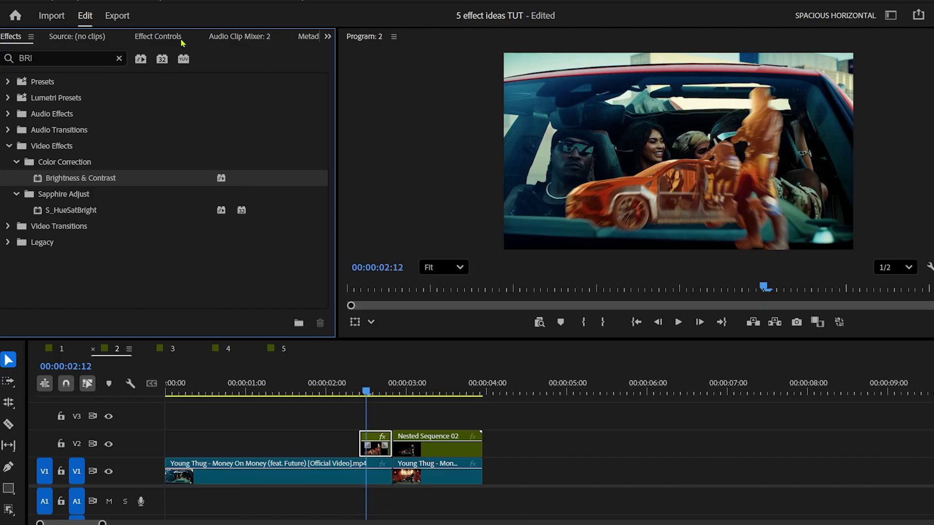
{"action": "left_click", "coordinate": [166, 37]}
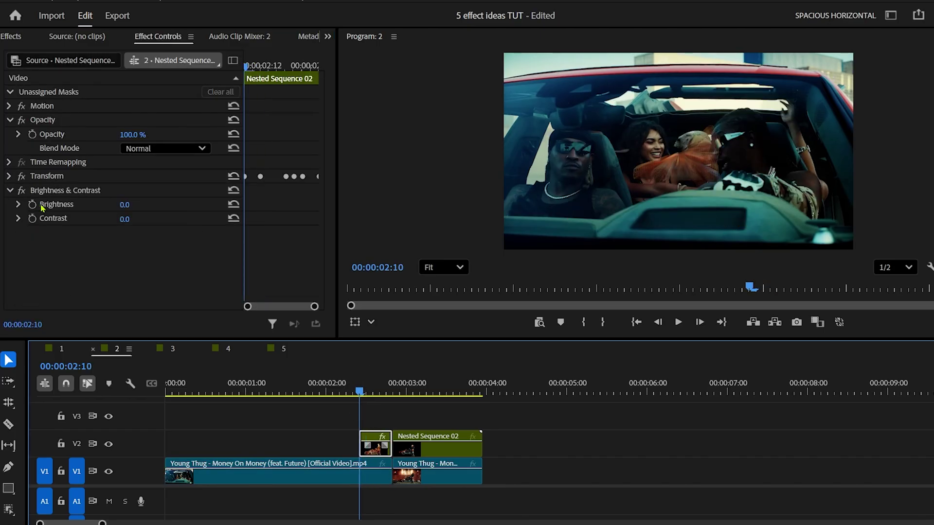
- Keyframe Brightness at 0 at 00:00:02:10, about 70 at 00:00:02:12 and 20 one frame after that
{"action": "left_click", "coordinate": [33, 204]}
{"action": "left_click_drag", "start_coordinate": [247, 67], "coordinate": [254, 68]}
{"action": "left_click_drag", "start_coordinate": [253, 68], "coordinate": [260, 68]}
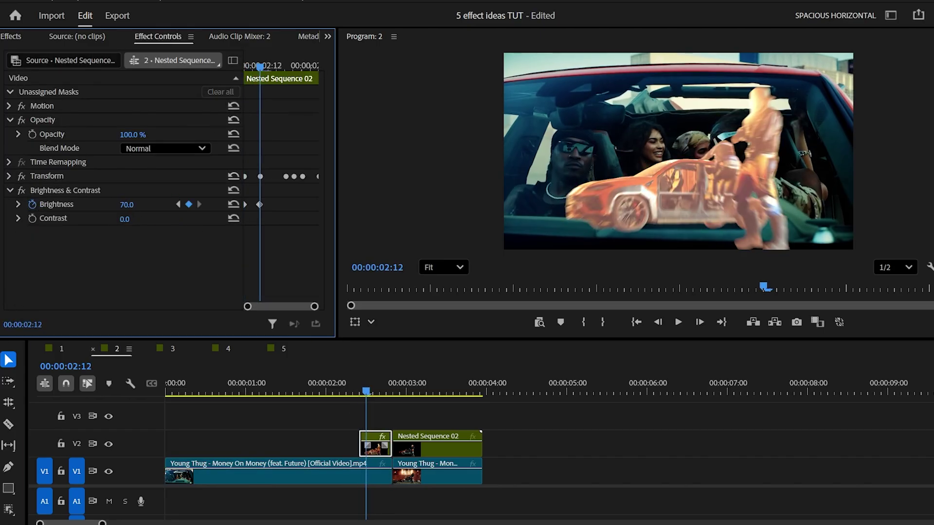
{"action": "left_click_drag", "start_coordinate": [127, 204], "coordinate": [134, 205]}
{"action": "left_click_drag", "start_coordinate": [261, 67], "coordinate": [268, 67]}
{"action": "left_click_drag", "start_coordinate": [127, 205], "coordinate": [100, 205]}
- Continue the brightness flicker with a raised keyframe at 00:00:02:15, 22 at 00:00:02:17 and a final one at 00:00:02:19
{"action": "left_click_drag", "start_coordinate": [269, 68], "coordinate": [286, 67]}
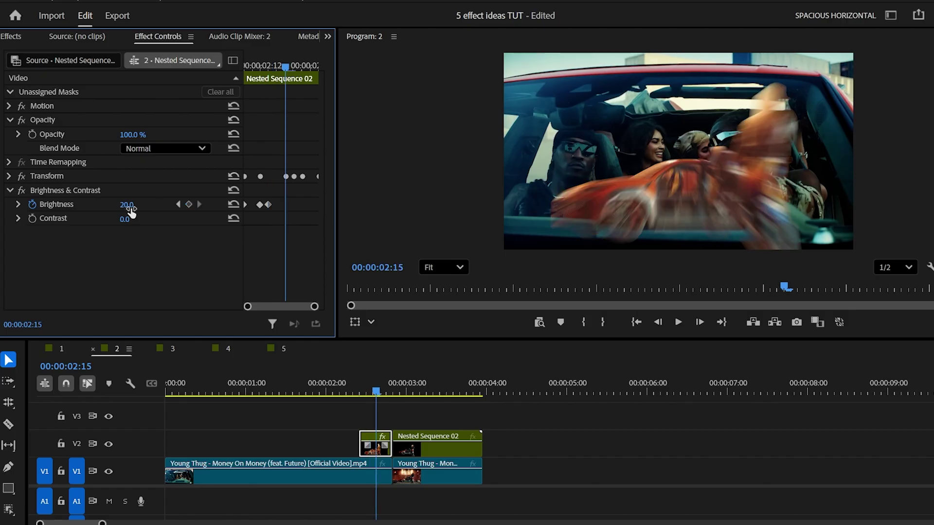
{"action": "left_click_drag", "start_coordinate": [129, 205], "coordinate": [147, 205]}
{"action": "left_click_drag", "start_coordinate": [286, 67], "coordinate": [301, 67]}
{"action": "mouse_move", "coordinate": [128, 205]}
{"action": "left_mouse_down"}
{"action": "mouse_move", "coordinate": [100, 205]}
{"action": "mouse_move", "coordinate": [110, 204]}
{"action": "left_mouse_up"}
{"action": "left_click_drag", "start_coordinate": [302, 67], "coordinate": [318, 68]}
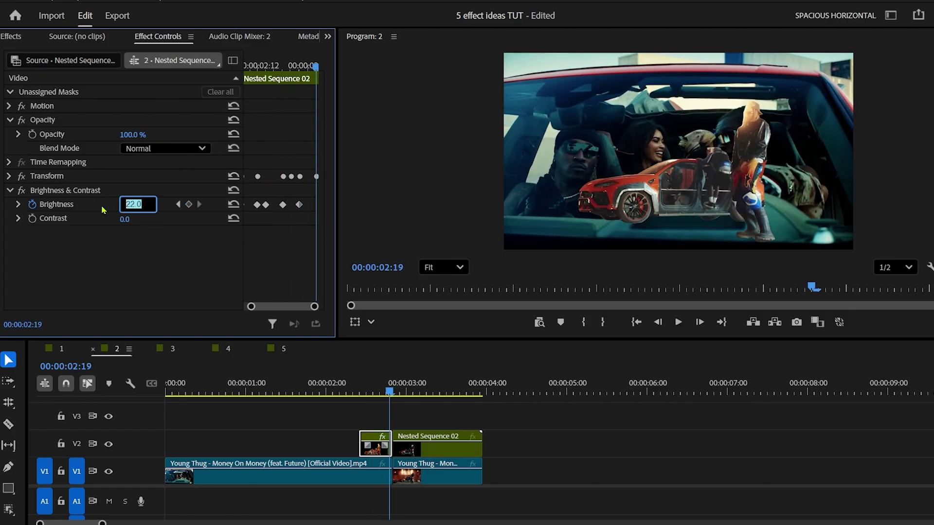
{"action": "key", "text": "Return"}
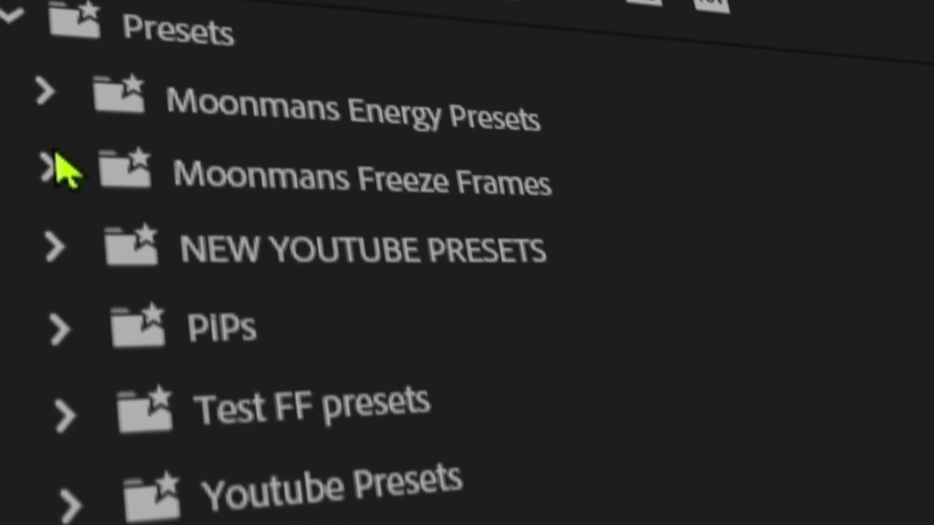
{"action": "left_click", "coordinate": [48, 167]}
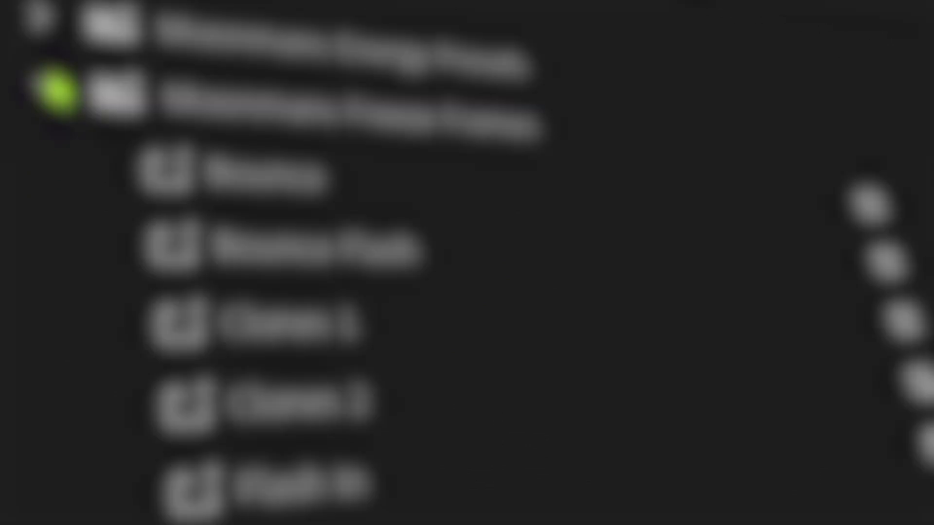
{"action": "scroll", "coordinate": [700, 63], "scroll_direction": "down", "scroll_amount": 10}
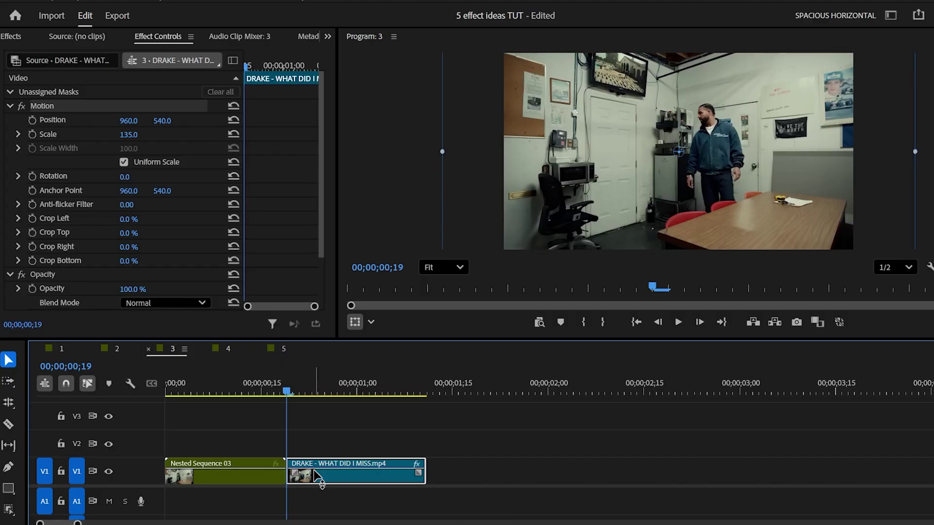
- Overlap the DRAKE clip on V2 from 00;00;00;14, trim it to the end of Nested Sequence 03 and duplicate it onto V3
{"action": "key", "text": "shift+Left"}
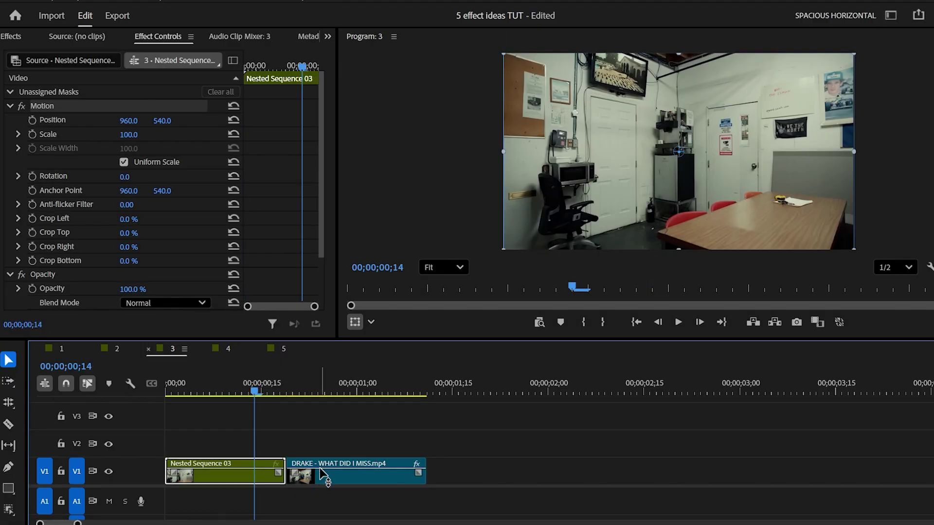
{"action": "left_click_drag", "start_coordinate": [322, 481], "coordinate": [298, 446]}
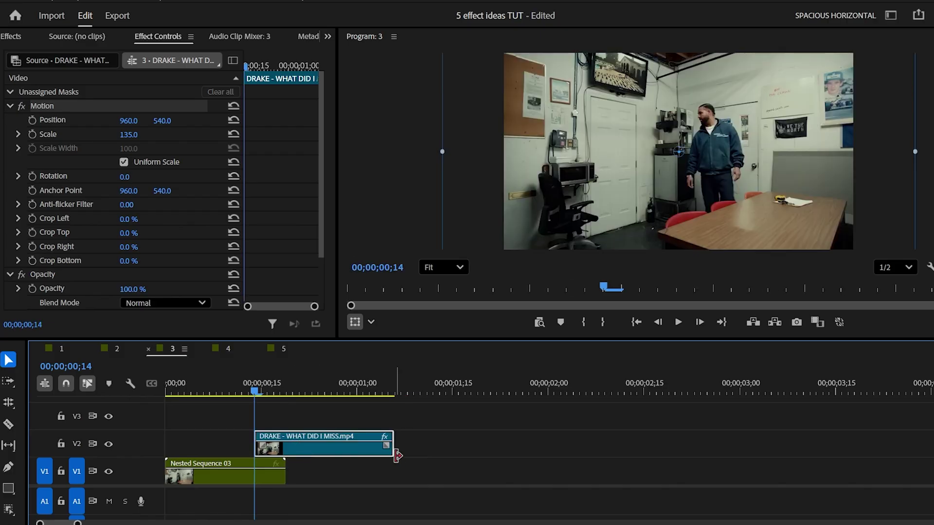
{"action": "left_click_drag", "start_coordinate": [383, 455], "coordinate": [285, 452]}
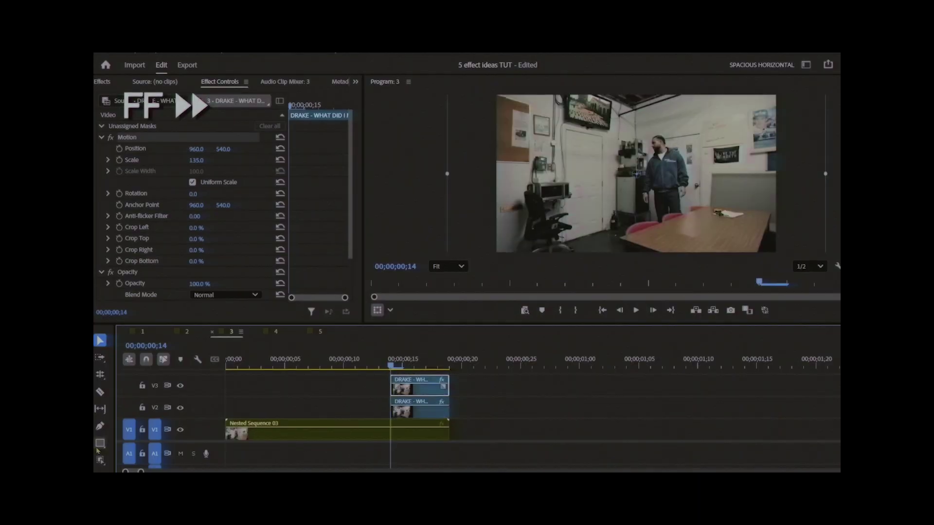
- Mask the standing man in the V3 copy with the Object Mask tool and nest that clip under the default name
{"action": "left_click", "coordinate": [666, 176]}
{"action": "key", "text": "v"}
{"action": "left_click", "coordinate": [234, 148]}
{"action": "left_click", "coordinate": [100, 215]}
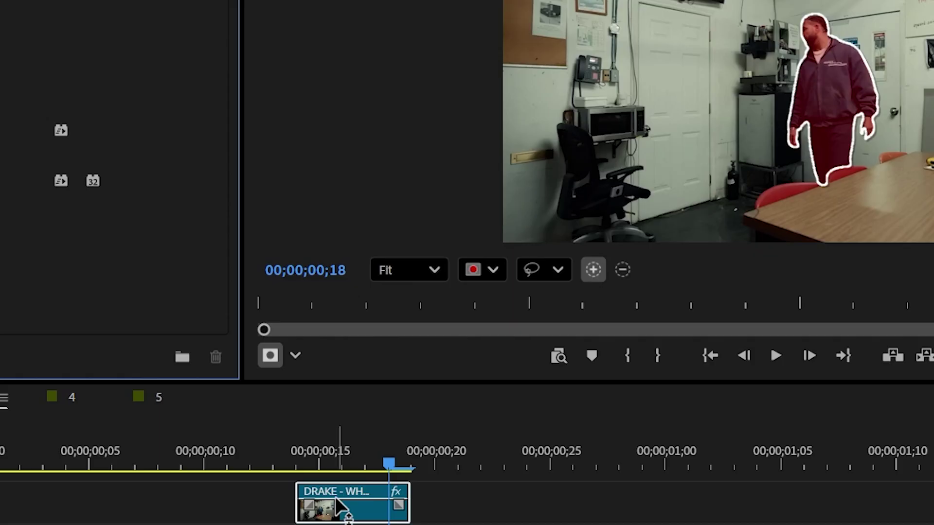
{"action": "right_click", "coordinate": [414, 388]}
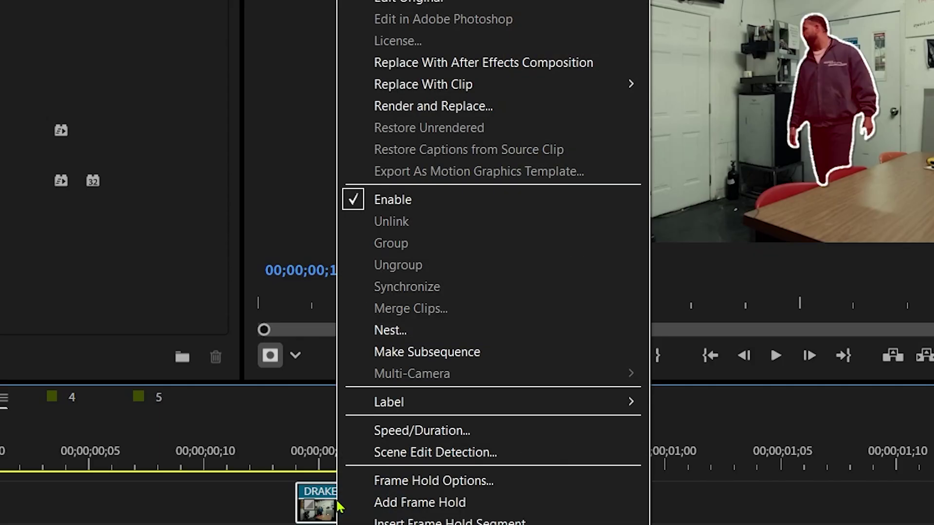
{"action": "left_click", "coordinate": [390, 331]}
{"action": "left_click", "coordinate": [531, 301]}
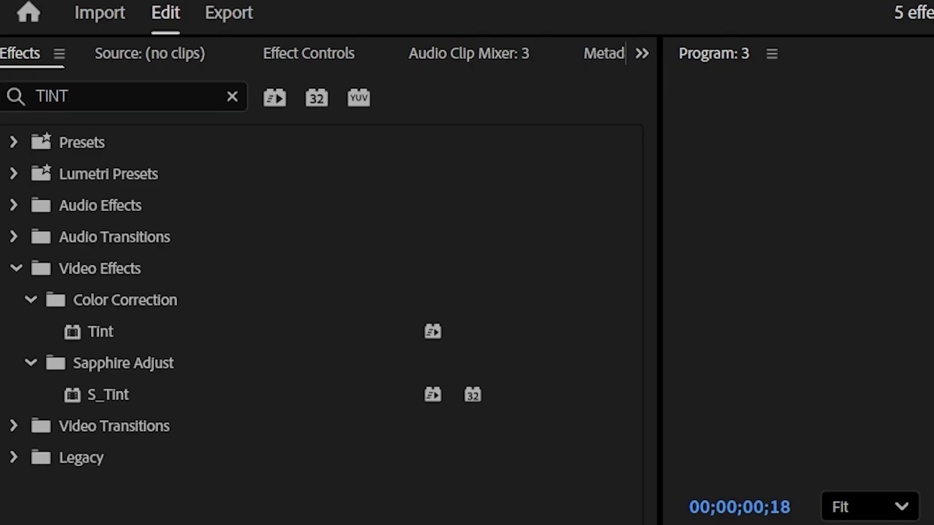
- Apply the Tint effect to the nested V3 clip and map its black to white
{"action": "left_click_drag", "start_coordinate": [92, 333], "coordinate": [671, 362]}
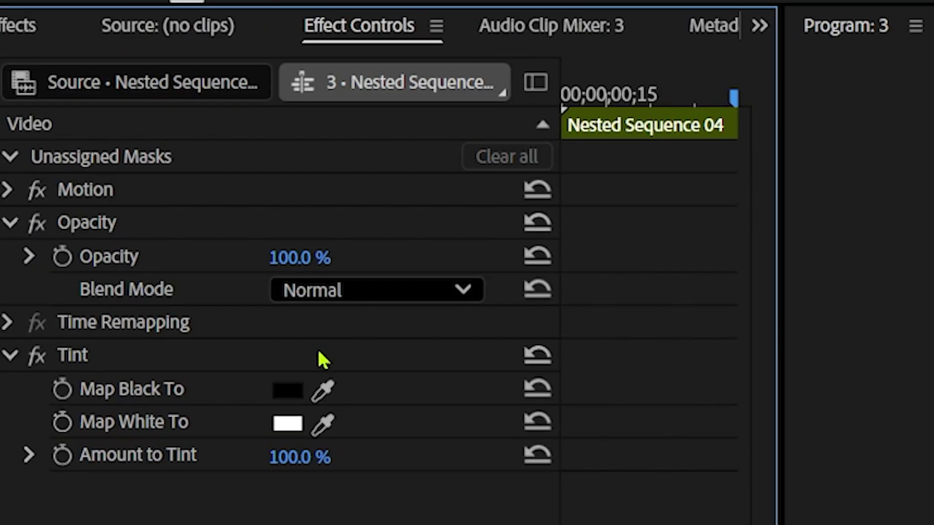
{"action": "left_click", "coordinate": [288, 398]}
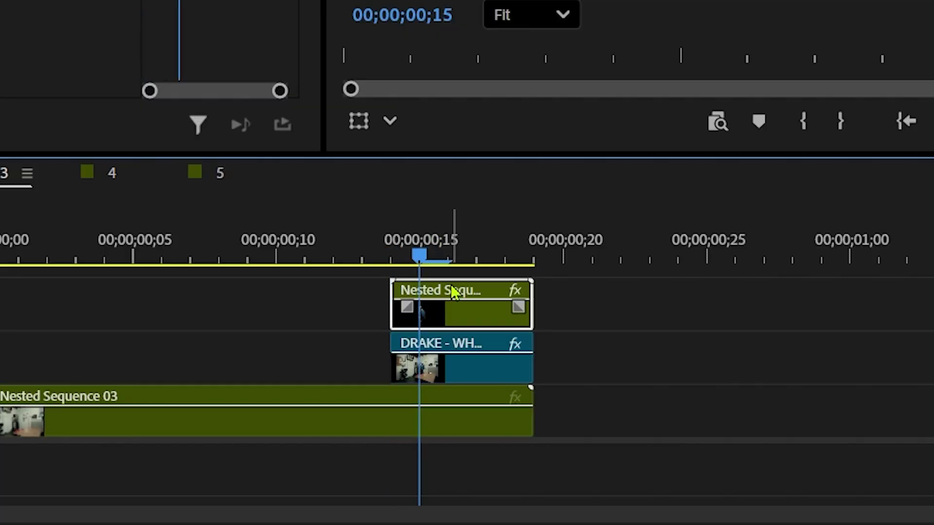
- Split the tinted V3 nested clip into one-frame pieces with cuts from 00;00;00;15 to 00;00;00;18
{"action": "key", "text": "c"}
{"action": "left_click", "coordinate": [423, 299]}
{"action": "key", "text": "Right"}
{"action": "left_click", "coordinate": [450, 306]}
{"action": "key", "text": "Right"}
{"action": "left_click", "coordinate": [478, 303]}
{"action": "key", "text": "Right"}
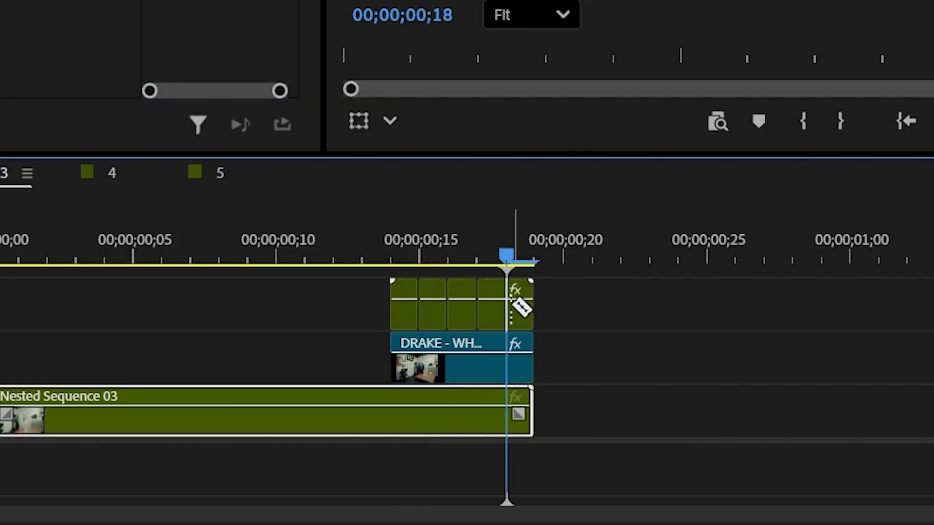
{"action": "left_click", "coordinate": [513, 299]}
- Delete the second and fourth one-frame pieces of the tinted clip on V3
{"action": "left_click", "coordinate": [395, 419]}
{"action": "key", "text": "Delete"}
{"action": "left_click", "coordinate": [423, 417]}
{"action": "key", "text": "Delete"}
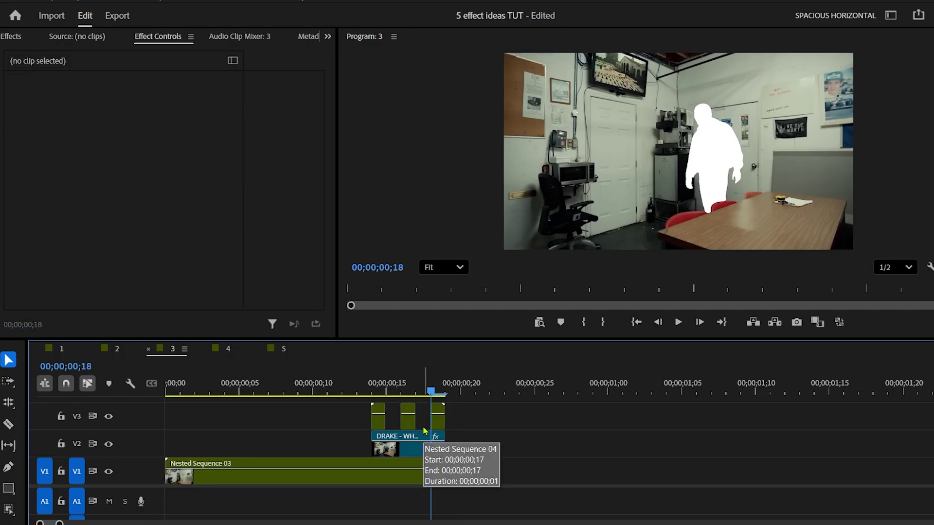
- Extend the end of the V2 clip to about 00;00;00;27 and apply Gaussian Blur (Legacy) to the first V3 piece
{"action": "left_click_drag", "start_coordinate": [446, 452], "coordinate": [552, 444]}
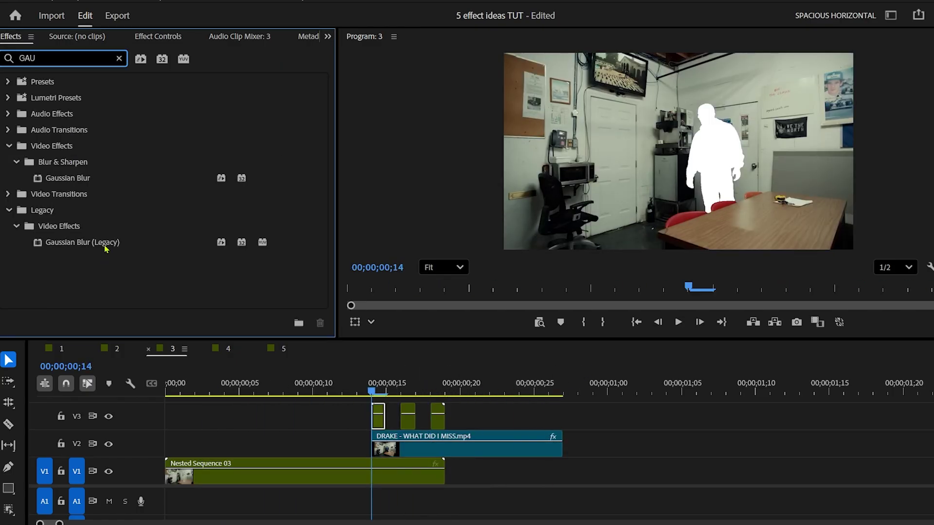
{"action": "left_click_drag", "start_coordinate": [106, 249], "coordinate": [378, 414]}
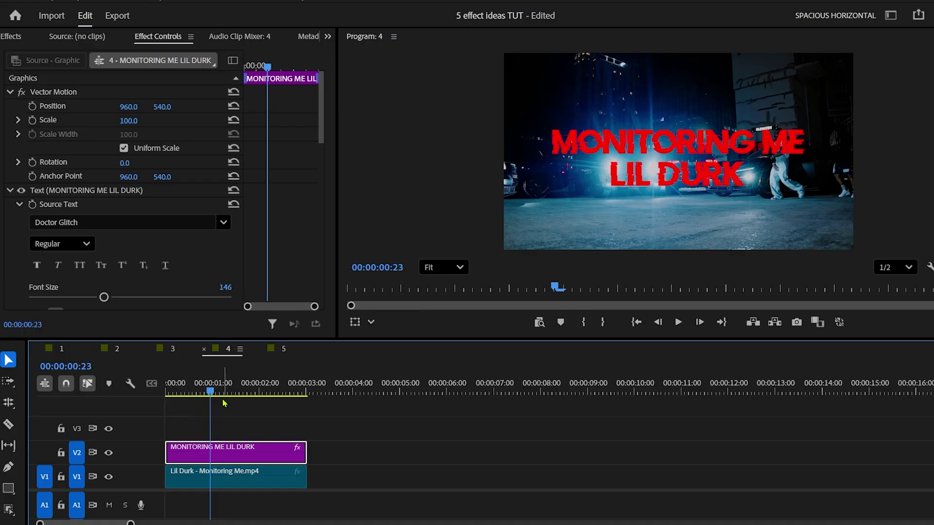
- Duplicate the V1 music-video clip onto V3 and the MONITORING ME LIL DURK title onto V4
{"action": "left_click", "coordinate": [232, 394]}
{"action": "left_click_drag", "start_coordinate": [234, 398], "coordinate": [265, 395]}
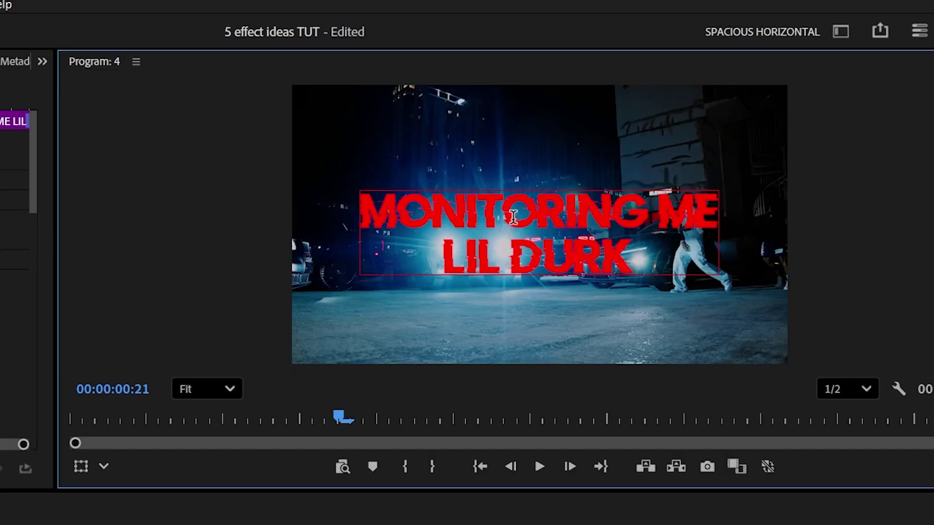
{"action": "left_click", "coordinate": [513, 216]}
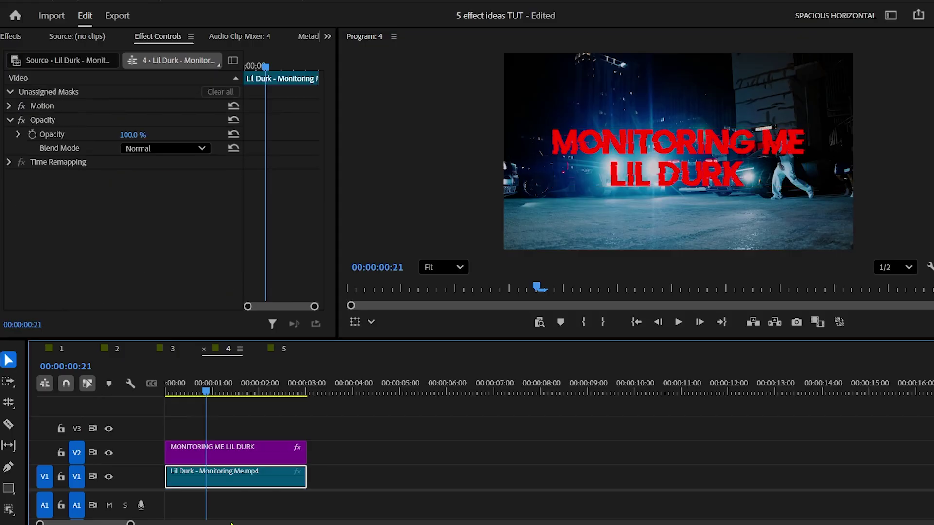
{"action": "left_click_drag", "start_coordinate": [244, 479], "coordinate": [235, 434]}
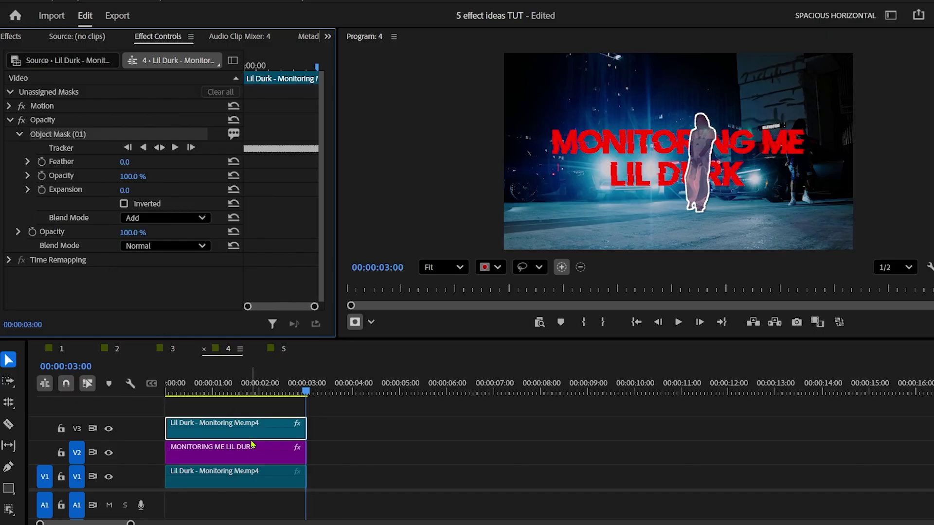
{"action": "left_click", "coordinate": [252, 445]}
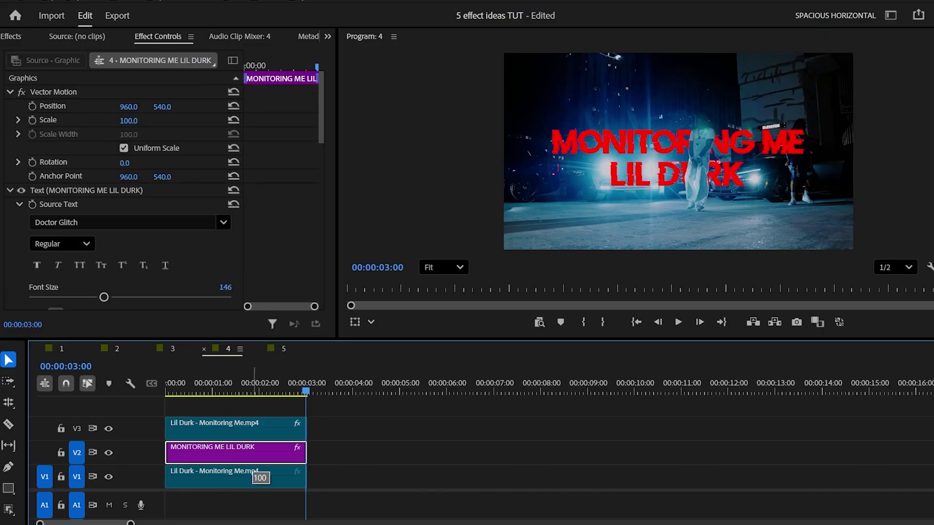
{"action": "mouse_move", "coordinate": [220, 466]}
{"action": "left_mouse_down", "text": "alt"}
{"action": "mouse_move", "coordinate": [220, 389]}
{"action": "mouse_move", "coordinate": [219, 404]}
{"action": "left_mouse_up", "text": "alt"}
- Give the V4 title copy an outer stroke in the text's red and turn off its fill
{"action": "scroll", "coordinate": [183, 246], "scroll_direction": "down", "scroll_amount": 5}
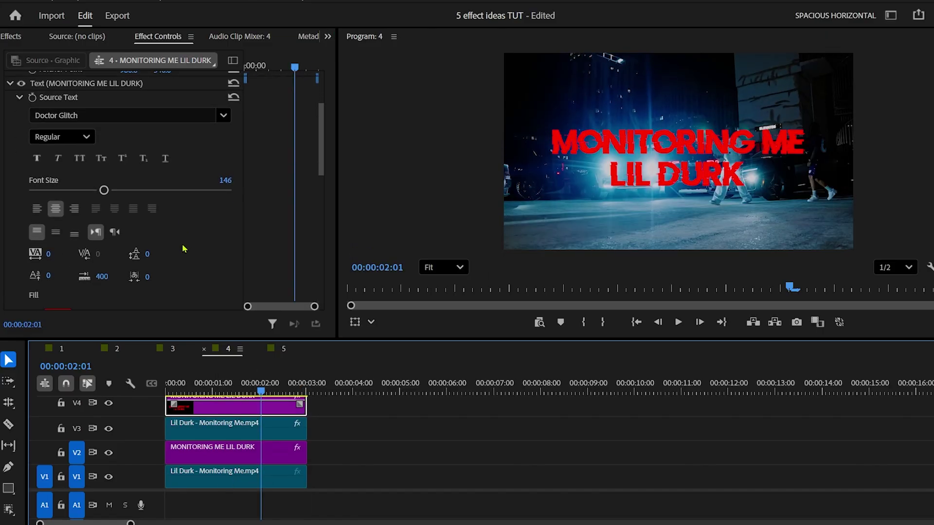
{"action": "scroll", "coordinate": [183, 245], "scroll_direction": "down", "scroll_amount": 2}
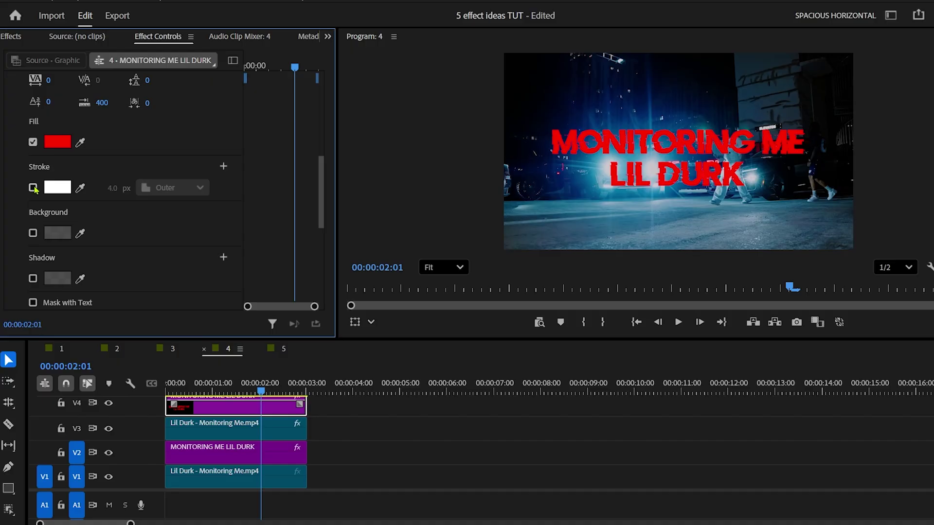
{"action": "left_click", "coordinate": [33, 187]}
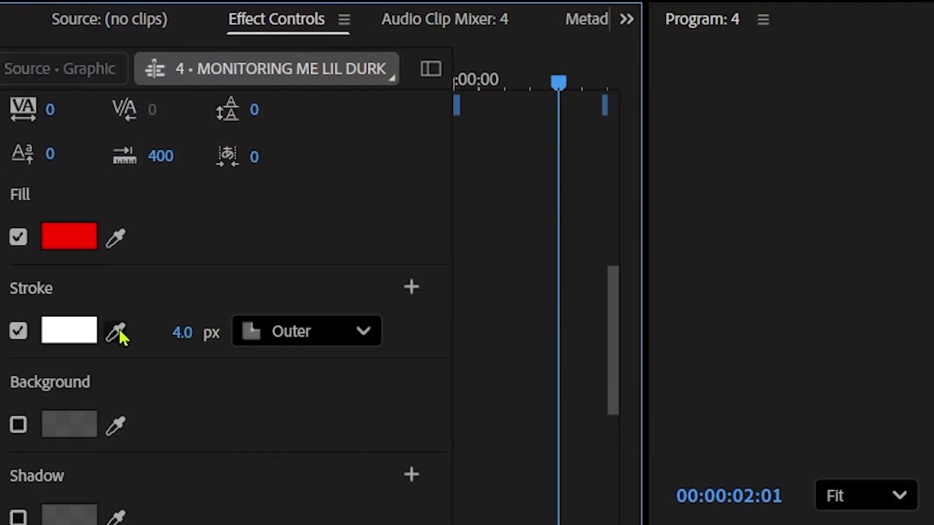
{"action": "left_click", "coordinate": [118, 328]}
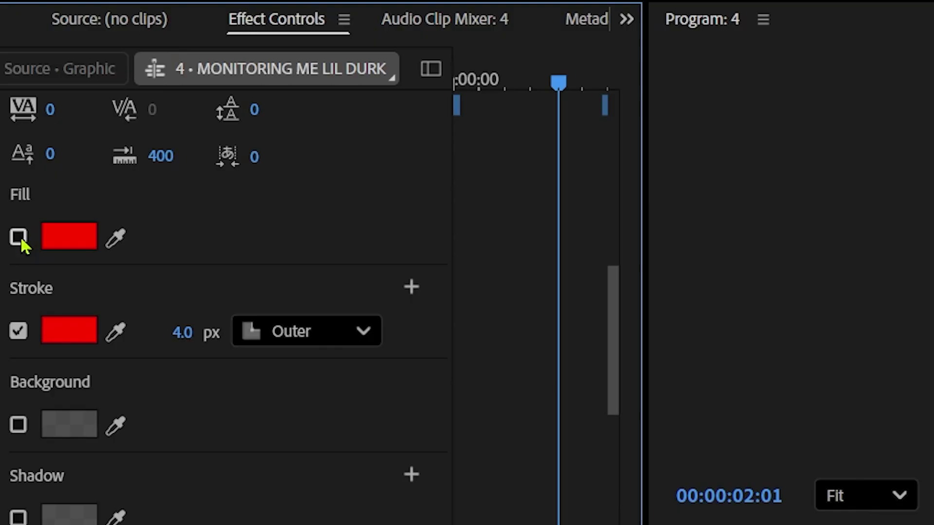
{"action": "left_click", "coordinate": [181, 332]}
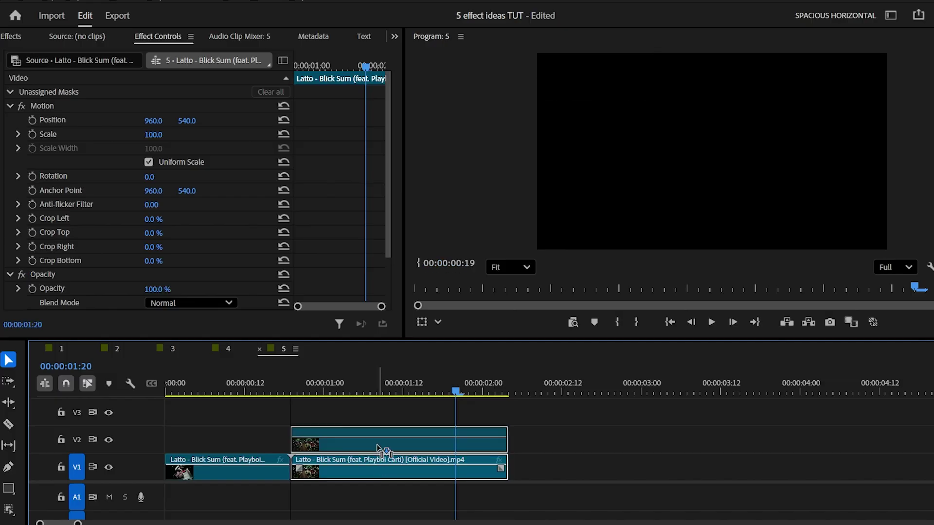
- In sequence 5, duplicate the second V1 clip onto V2 and nest the object-masked copy as Nested Sequence 07
{"action": "left_click_drag", "start_coordinate": [378, 446], "coordinate": [380, 441]}
{"action": "left_click", "coordinate": [389, 442]}
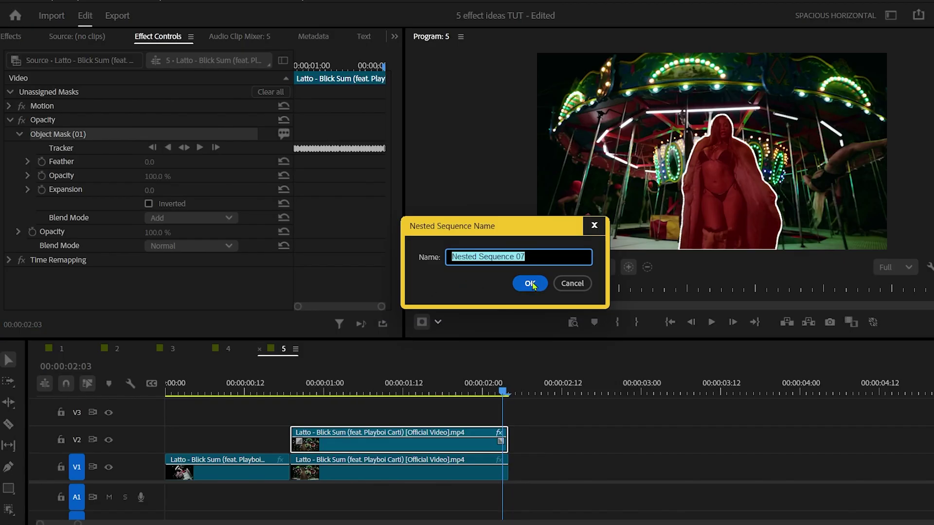
{"action": "left_click", "coordinate": [530, 284]}
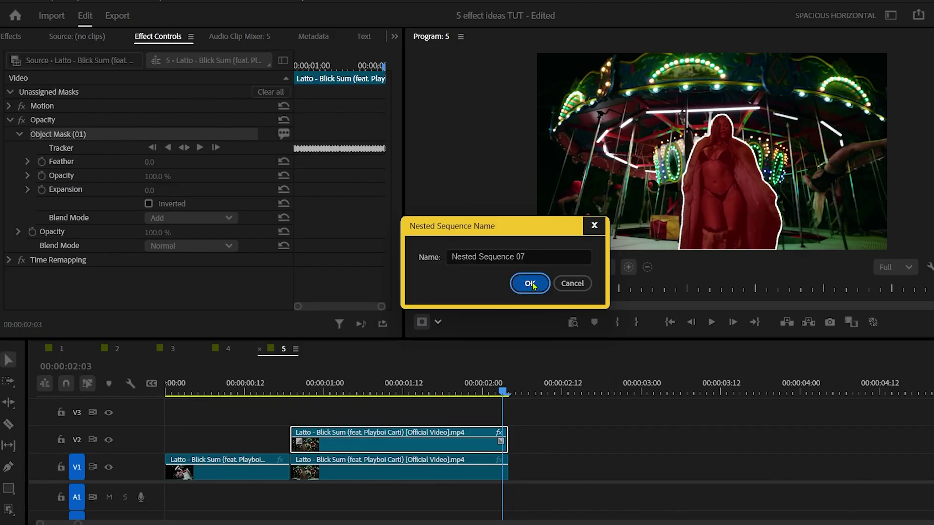
- Trim the start of the second V1 clip to 00:00:01:05 and move it with the nested clip back against the first clip
{"action": "key", "text": "shift+Right"}
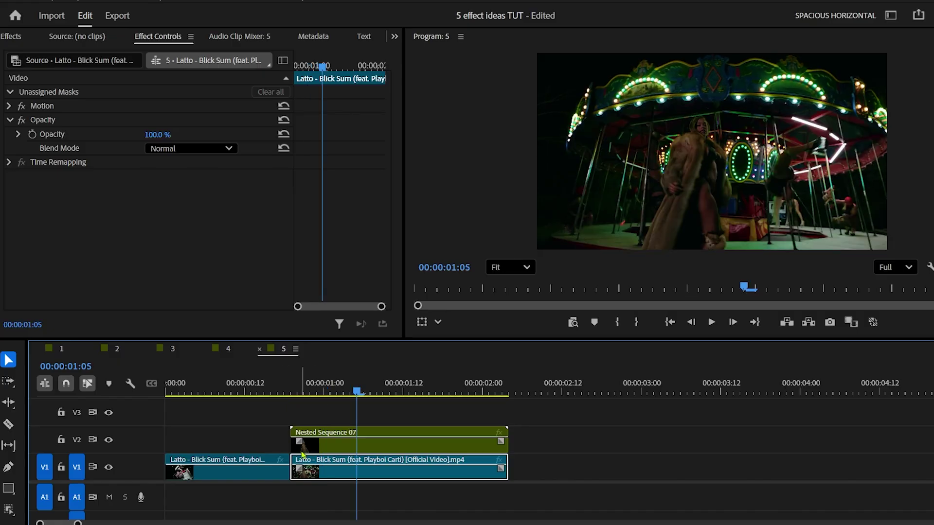
{"action": "left_click_drag", "start_coordinate": [296, 473], "coordinate": [361, 472]}
{"action": "left_click_drag", "start_coordinate": [393, 421], "coordinate": [320, 479]}
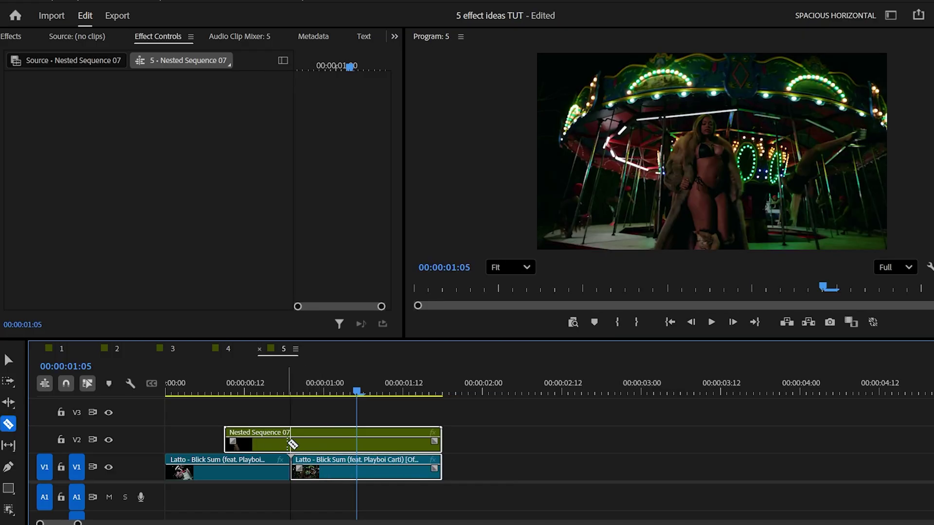
- Split Nested Sequence 07 at the cut between the V1 clips and apply Turbulent Displace to its first piece
{"action": "left_click", "coordinate": [292, 444]}
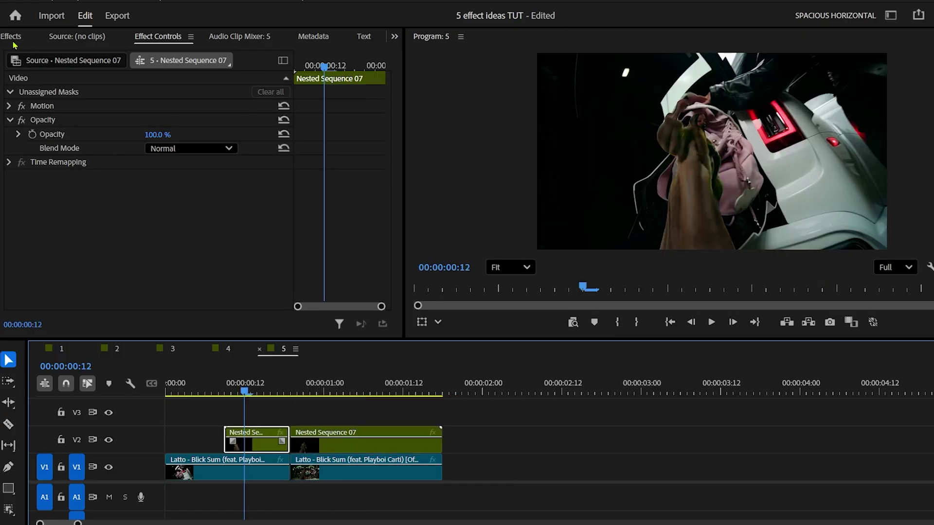
{"action": "left_click", "coordinate": [12, 37]}
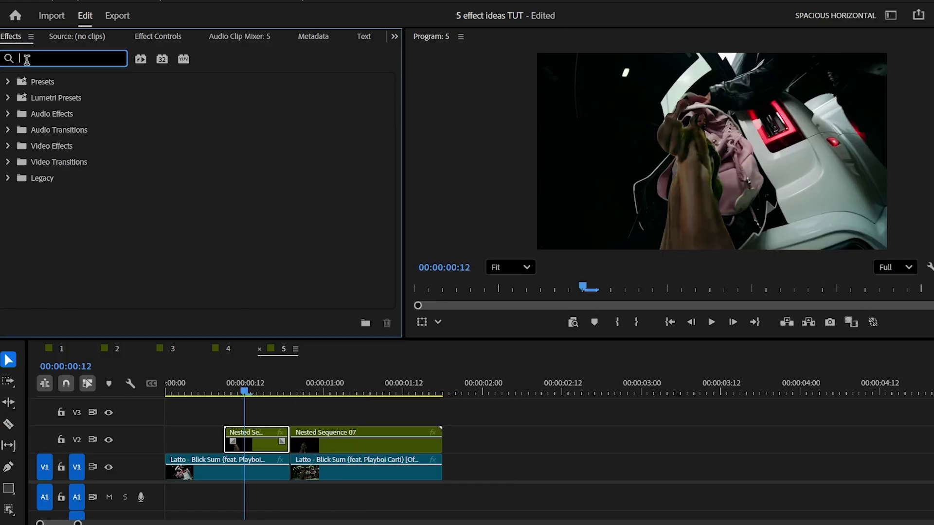
{"action": "type", "text": "tur"}
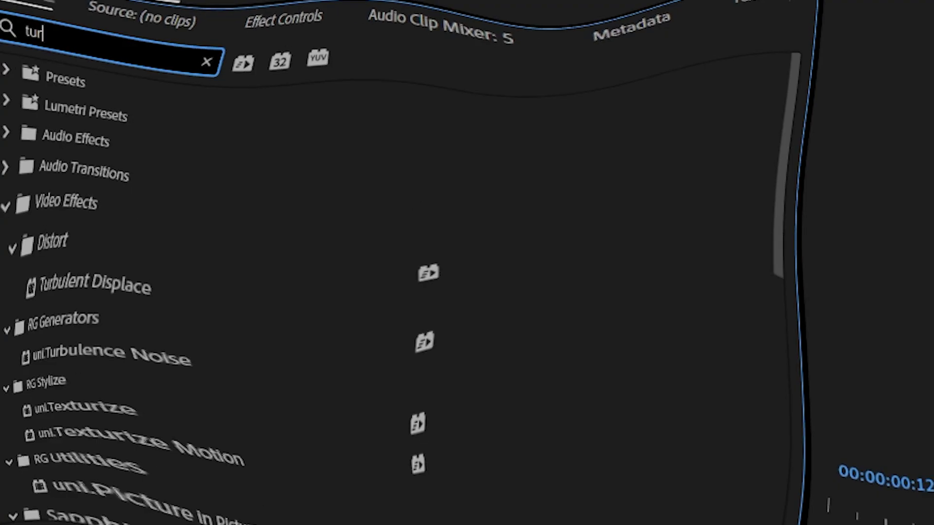
{"action": "left_click_drag", "start_coordinate": [121, 319], "coordinate": [230, 420]}
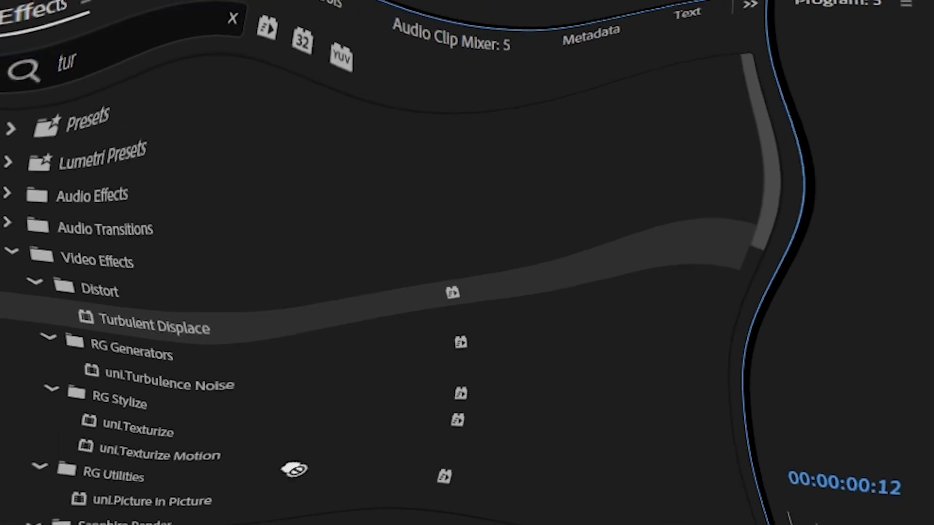
{"action": "left_click", "coordinate": [164, 41]}
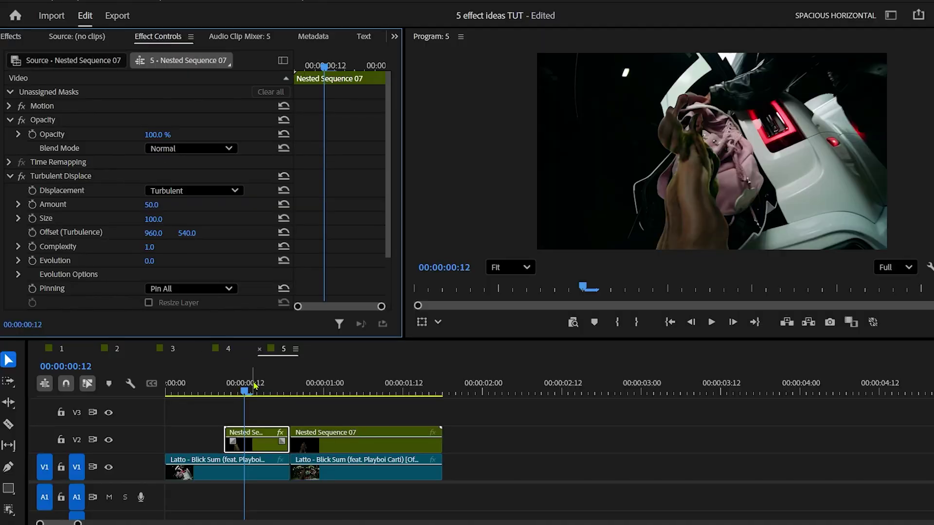
- Start Turbulent Displace Amount and Size keyframes at the nested piece's first frame and set Complexity to 6
{"action": "left_click_drag", "start_coordinate": [246, 387], "coordinate": [226, 388]}
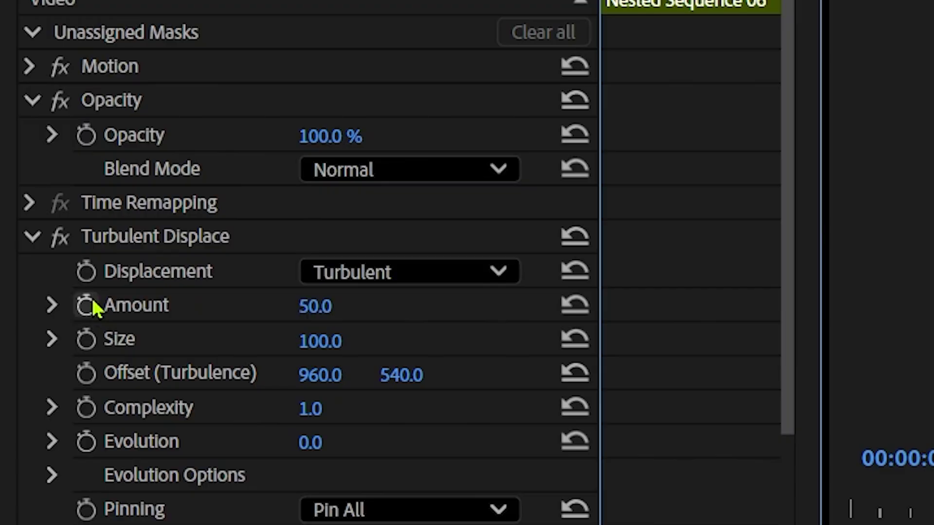
{"action": "left_click", "coordinate": [34, 203]}
{"action": "left_click", "coordinate": [99, 341]}
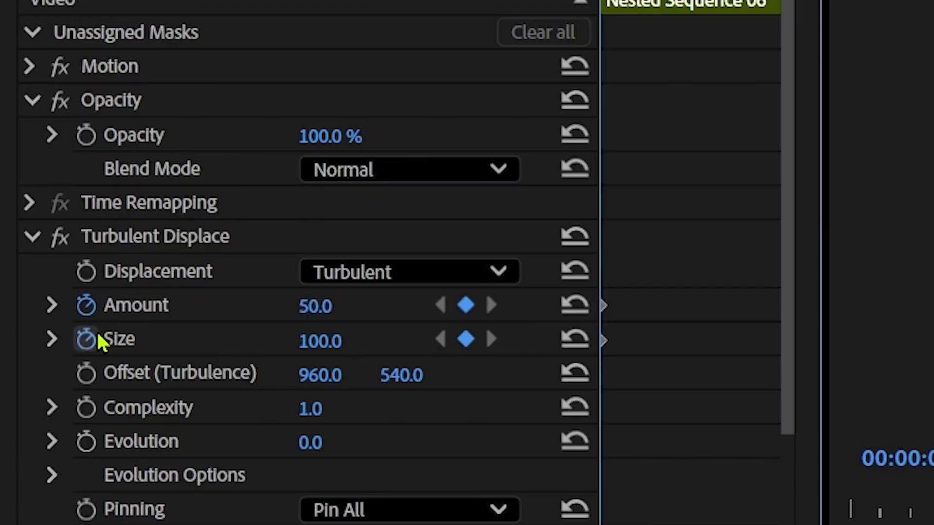
{"action": "left_click", "coordinate": [340, 403]}
{"action": "type", "text": "6"}
{"action": "key", "text": "Return"}
- Set the starting Turbulent Displace keyframes to an Amount of 500 and a Size of 180
{"action": "left_click", "coordinate": [343, 299]}
{"action": "type", "text": "5"}
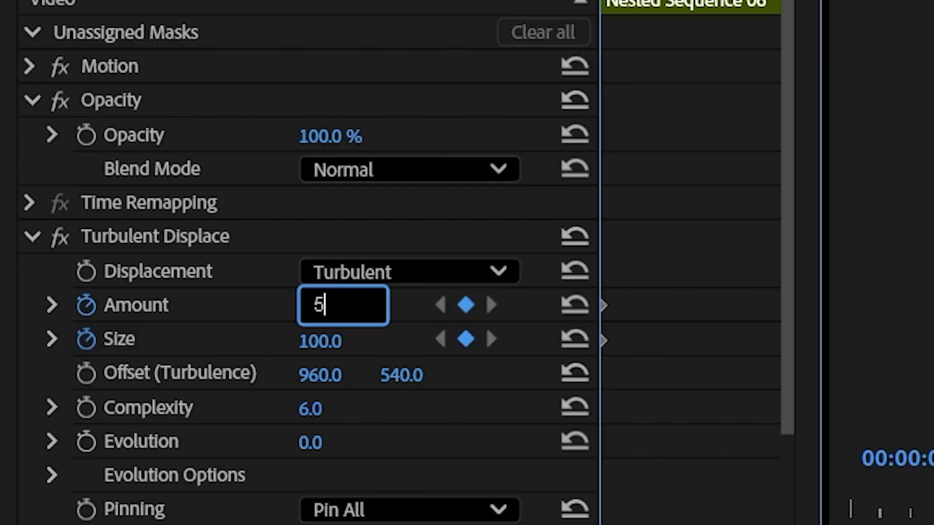
{"action": "type", "text": "00"}
{"action": "key", "text": "Return"}
{"action": "left_click", "coordinate": [346, 340]}
{"action": "type", "text": "18"}
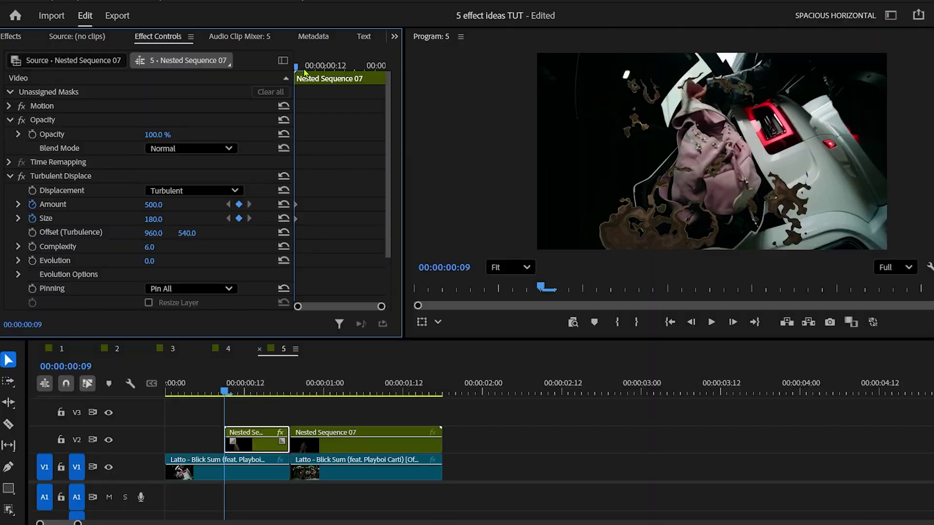
- Add Turbulent Displace keyframes at 00:00:00:18 with Amount 0 and Size 100
{"action": "left_click_drag", "start_coordinate": [299, 69], "coordinate": [382, 80]}
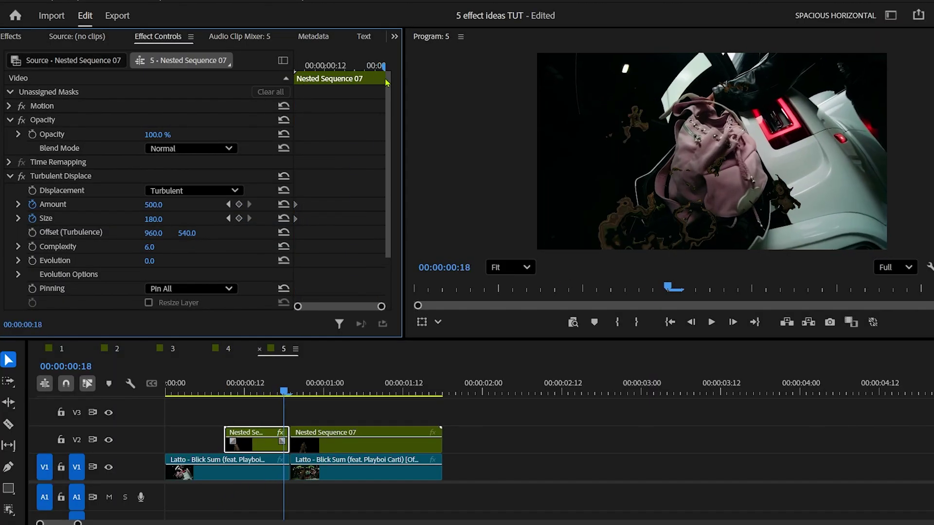
{"action": "type", "text": "0"}
{"action": "left_click", "coordinate": [163, 216]}
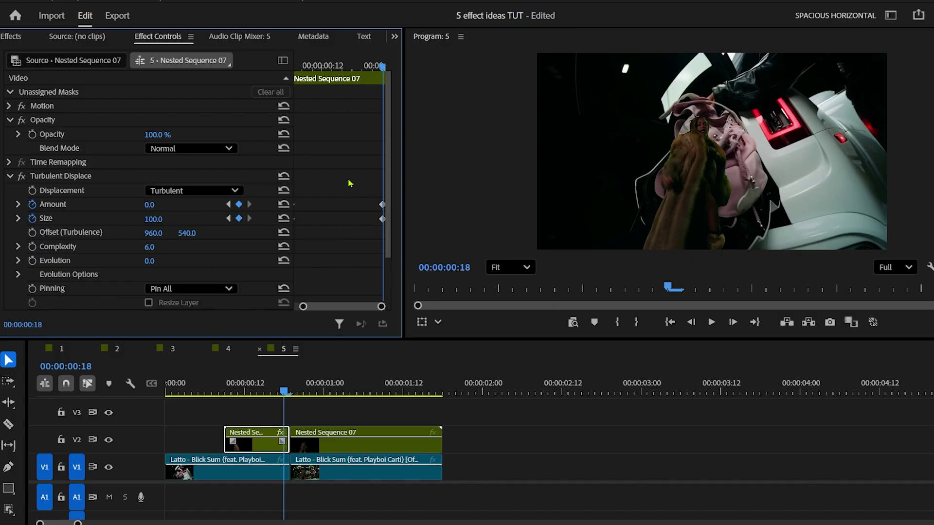
- Open the interpolation options for the ending Amount and Size keyframes
{"action": "right_click", "coordinate": [383, 227]}
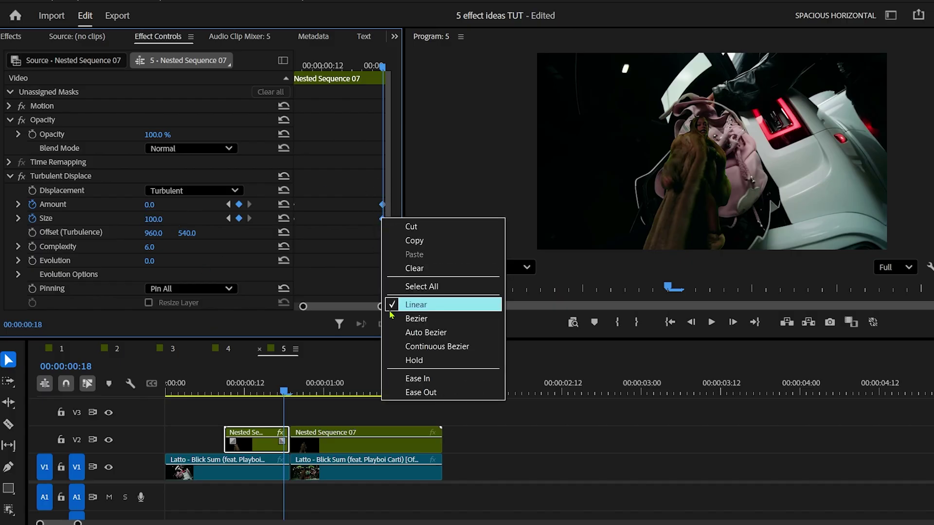